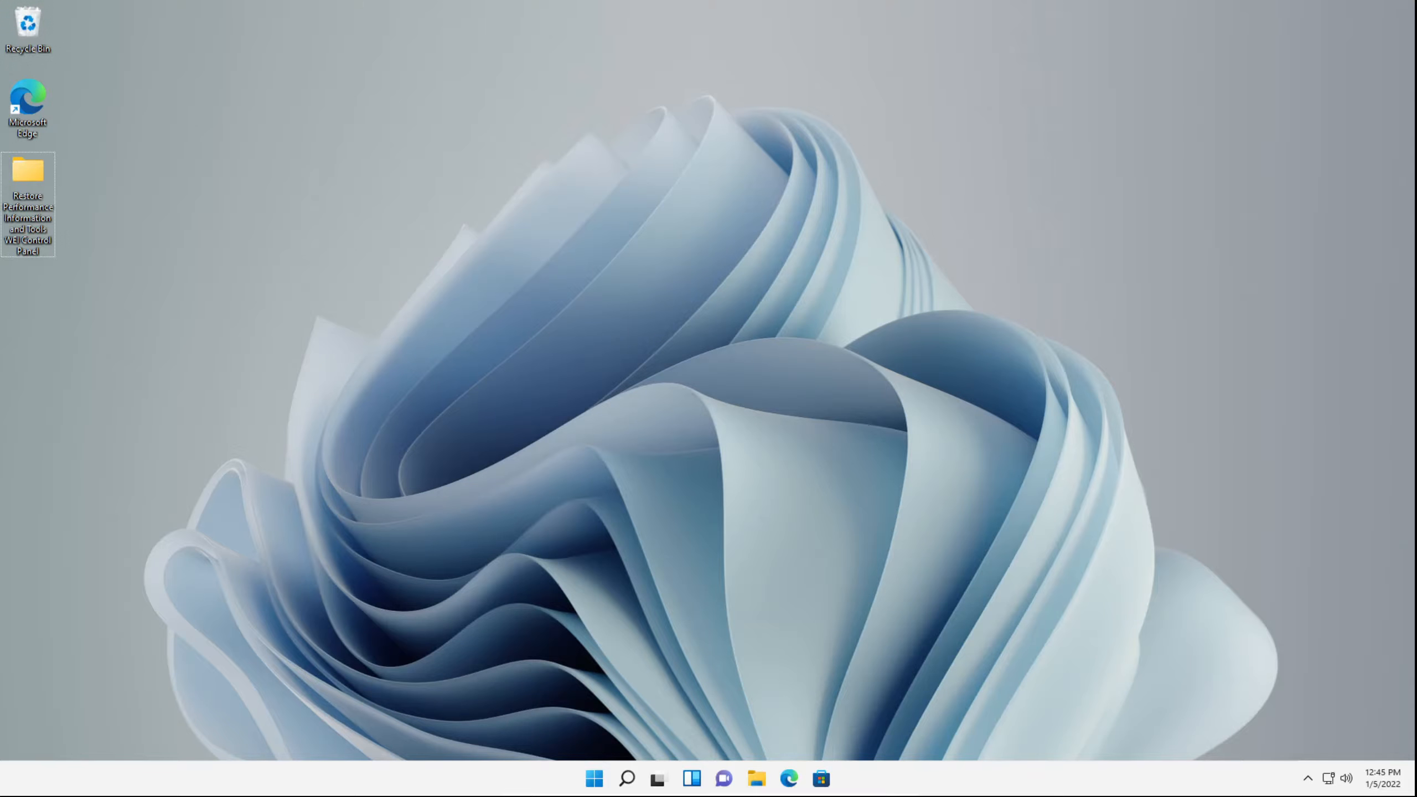
Step: Search for regedit, launch Registry Editor and allow it to make changes to the device
{"action": "left_click", "coordinate": [626, 781]}
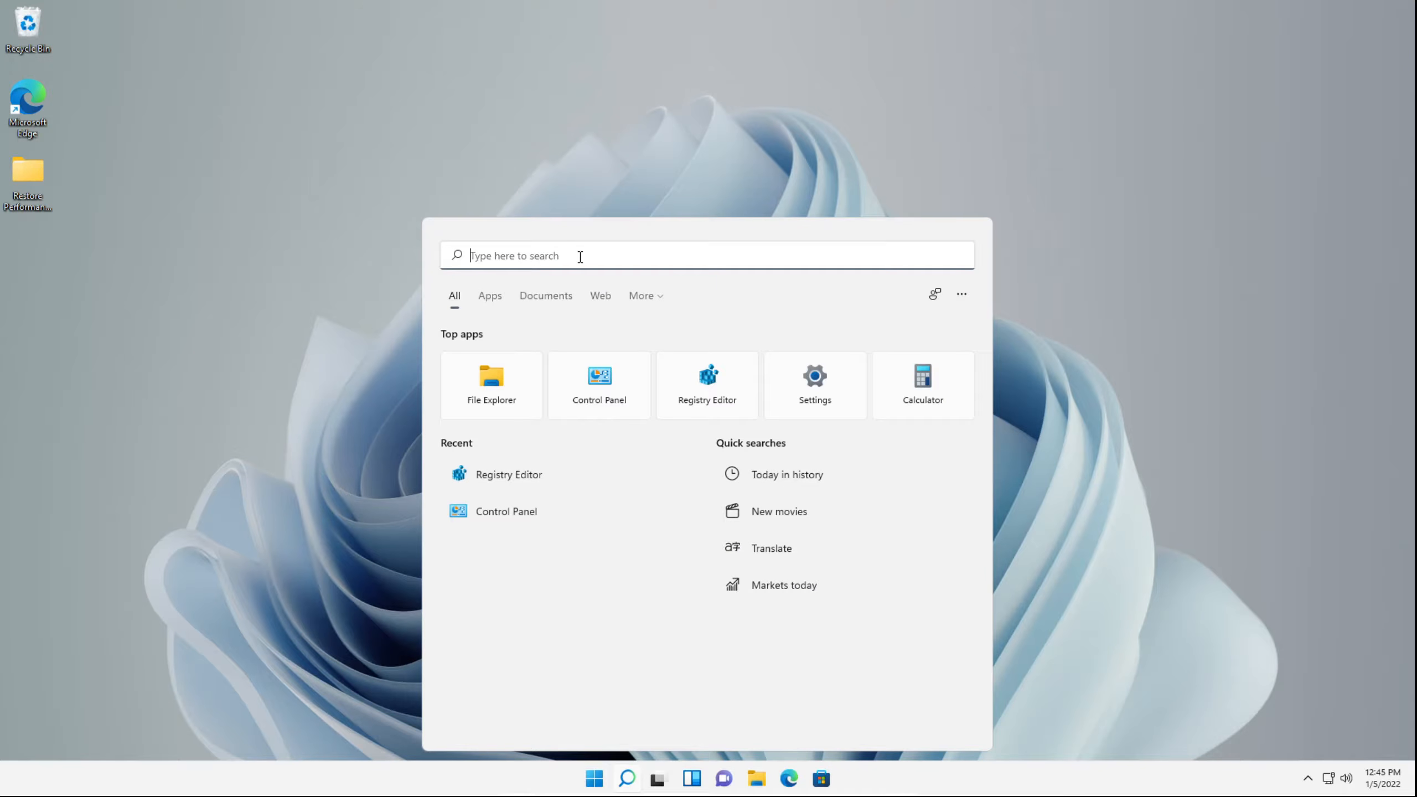
{"action": "type", "text": "regedit"}
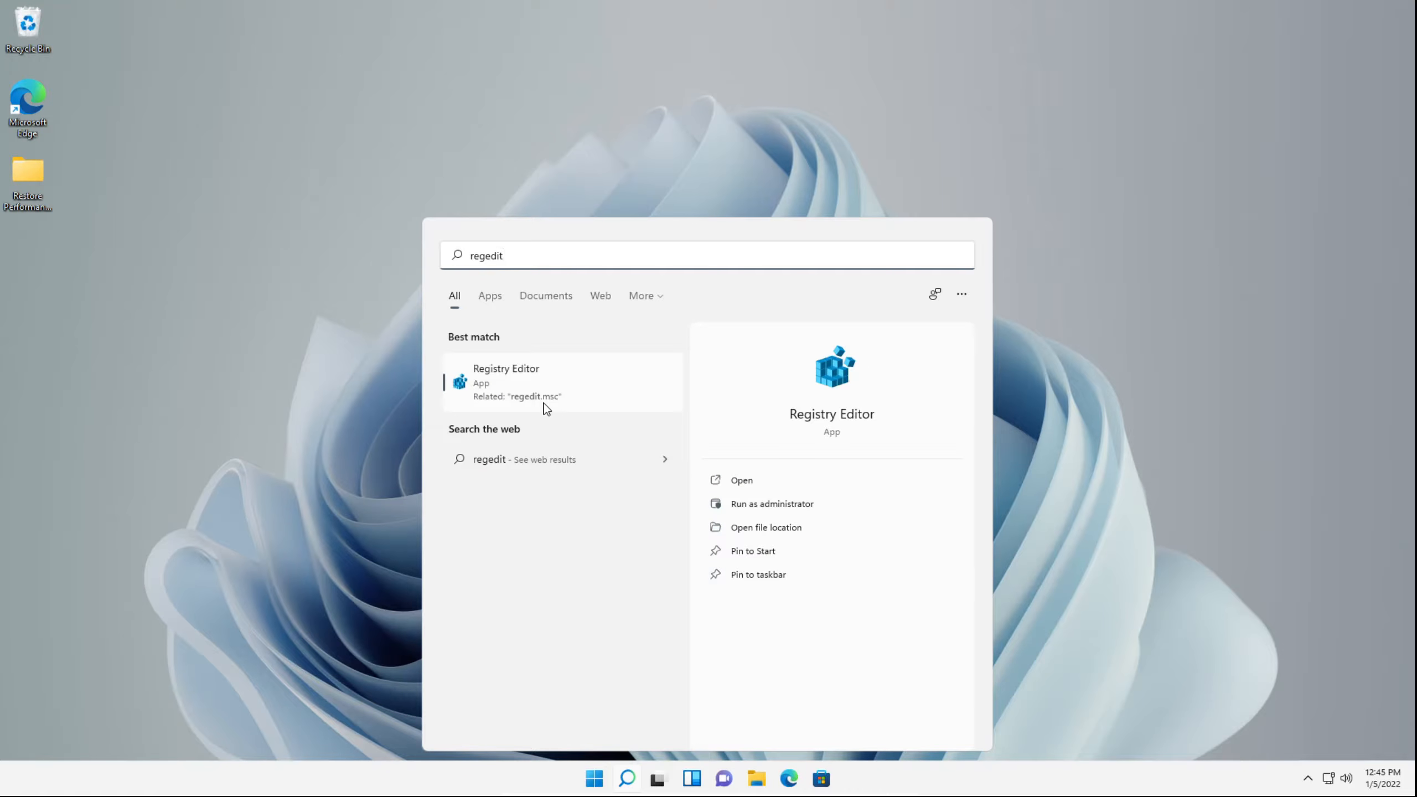
{"action": "left_click", "coordinate": [525, 381]}
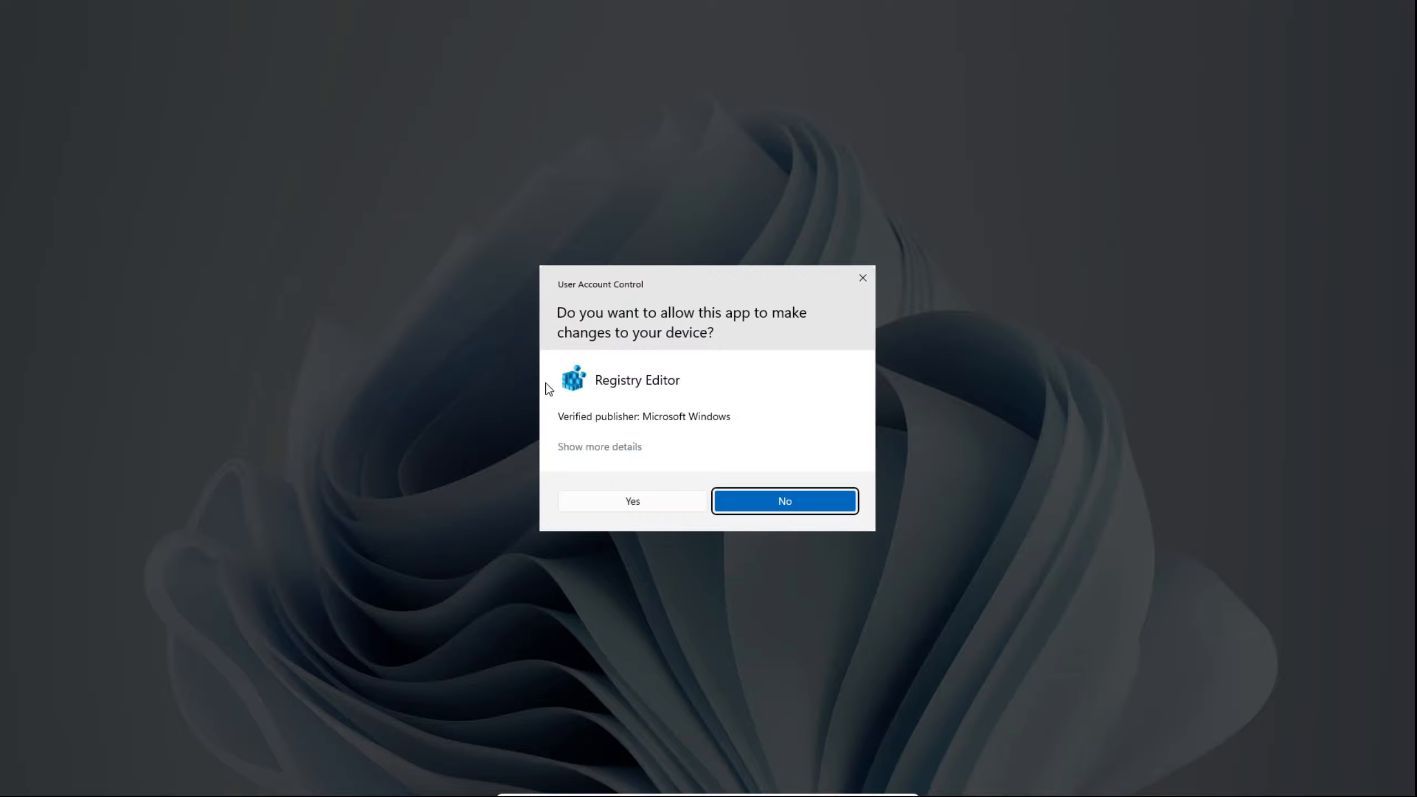
{"action": "left_click", "coordinate": [637, 506]}
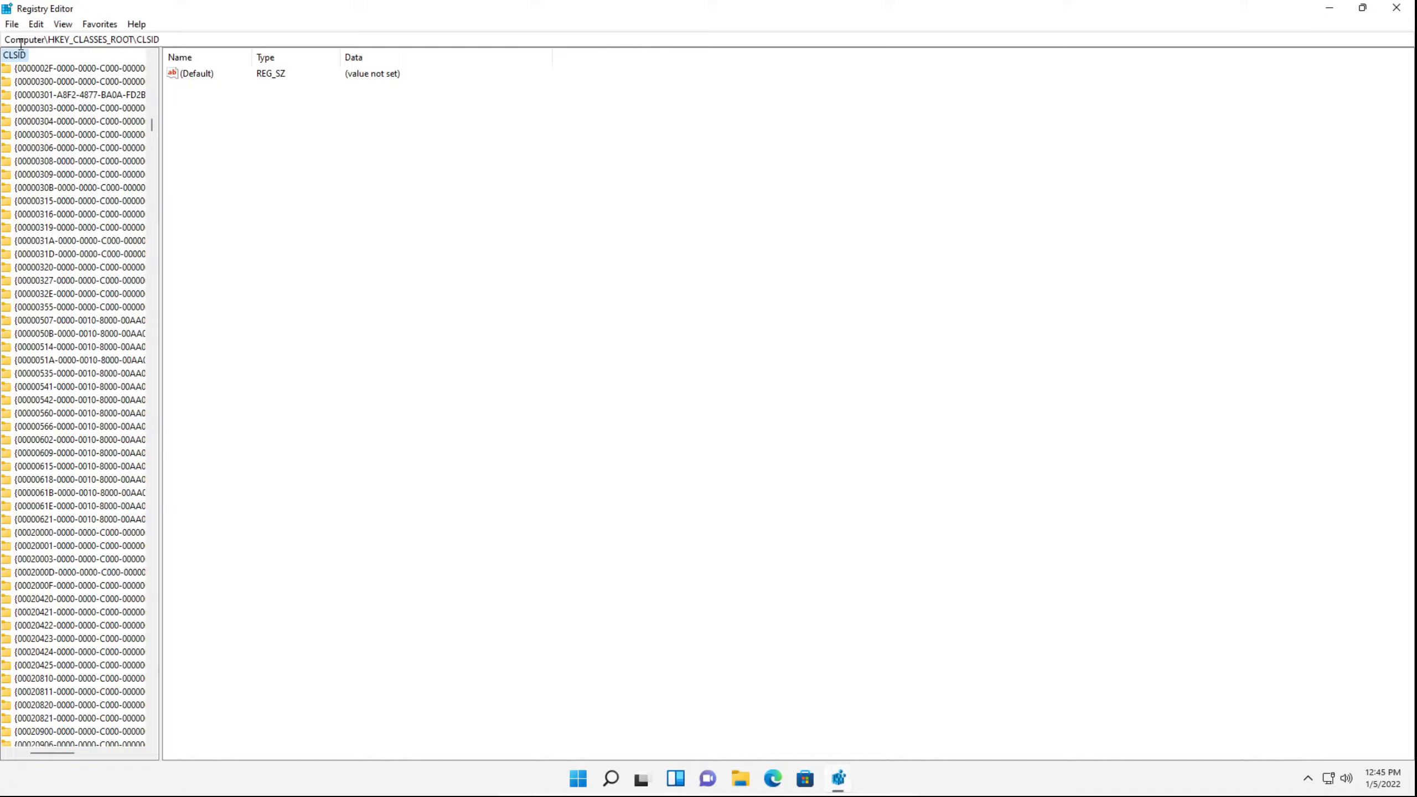
Step: Export the HKEY_CLASSES_ROOT\CLSID branch to the Desktop as CLSIDBackup and close Registry Editor
{"action": "left_click", "coordinate": [54, 40]}
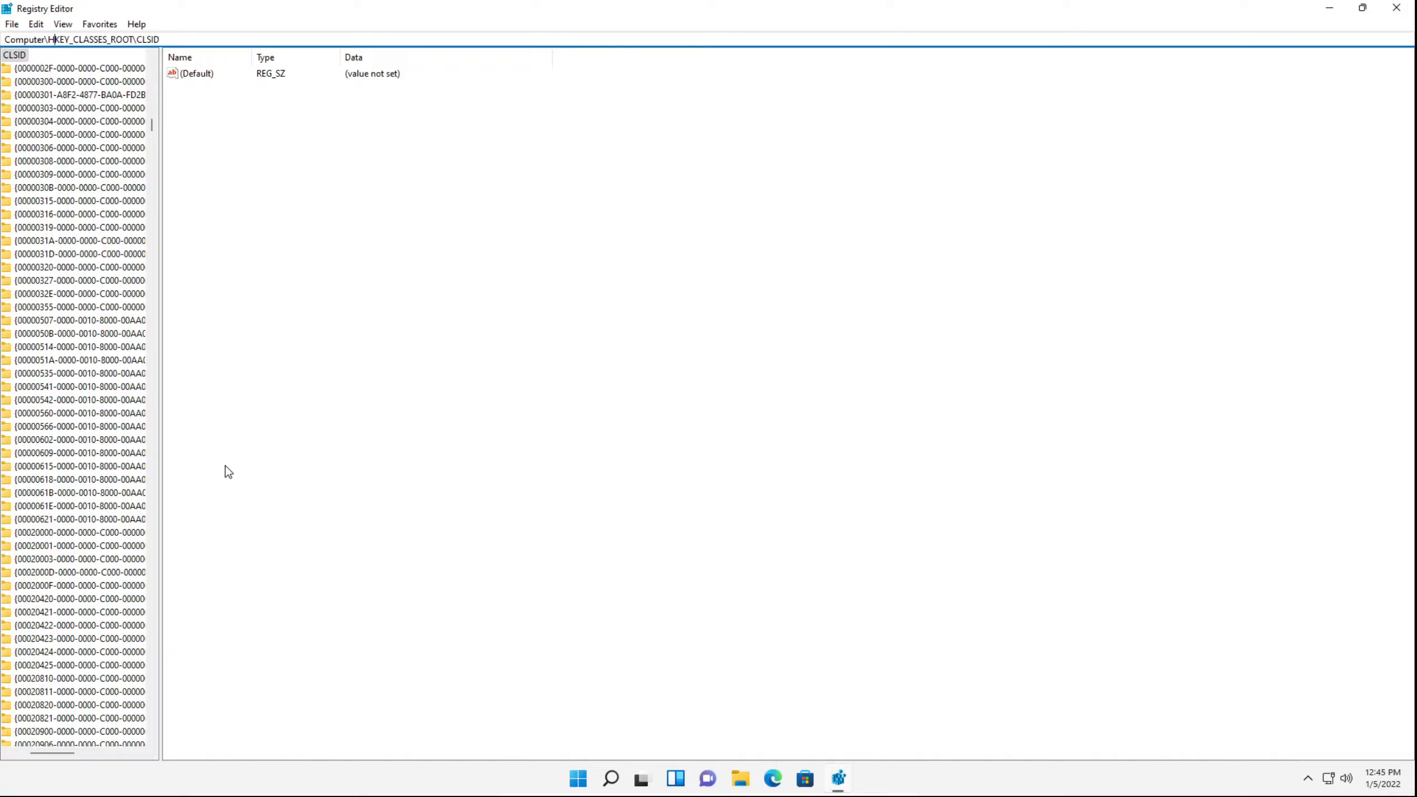
{"action": "left_click_drag", "start_coordinate": [64, 752], "coordinate": [40, 753]}
{"action": "scroll", "coordinate": [120, 433], "scroll_direction": "up", "scroll_amount": 6}
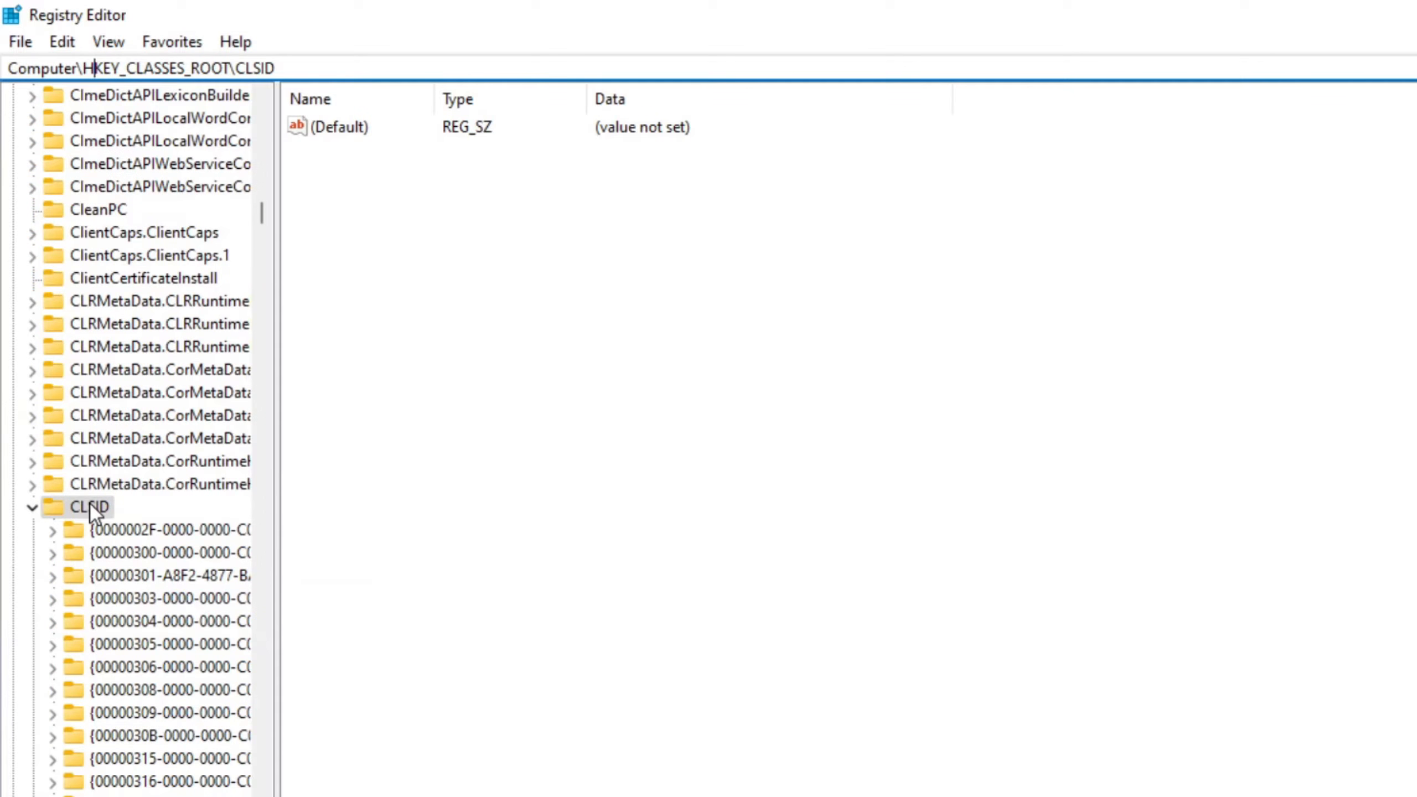
{"action": "right_click", "coordinate": [89, 505]}
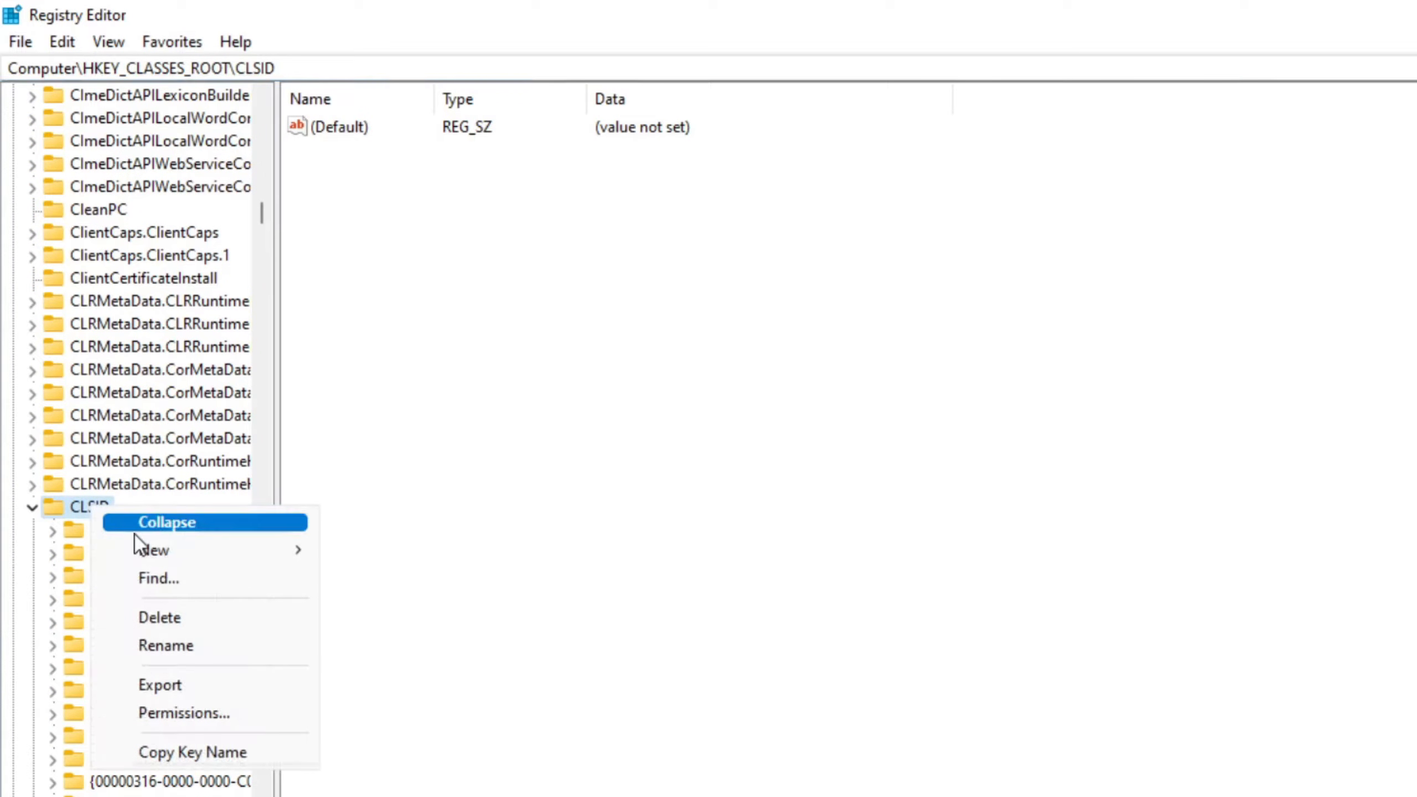
{"action": "left_click", "coordinate": [160, 685]}
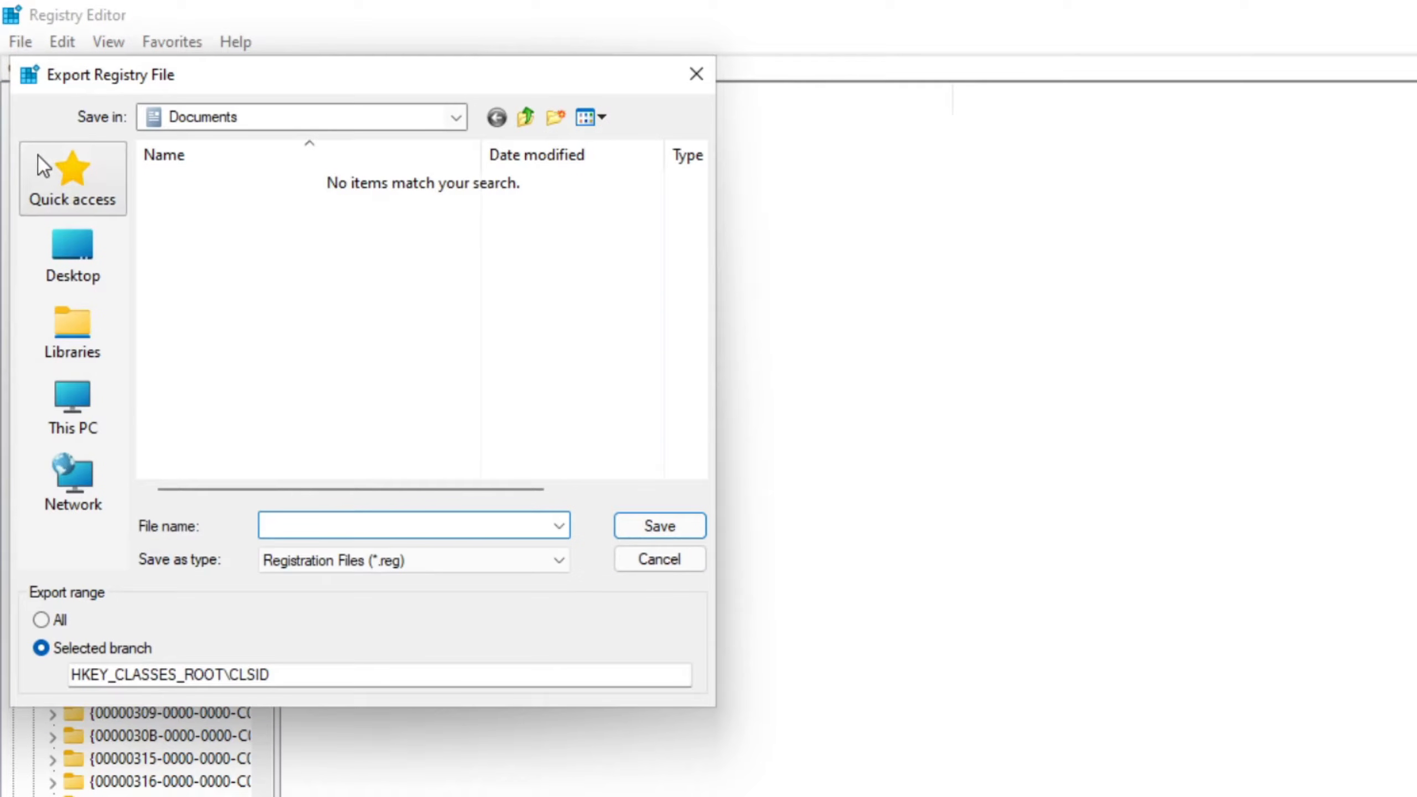
{"action": "left_click", "coordinate": [81, 262]}
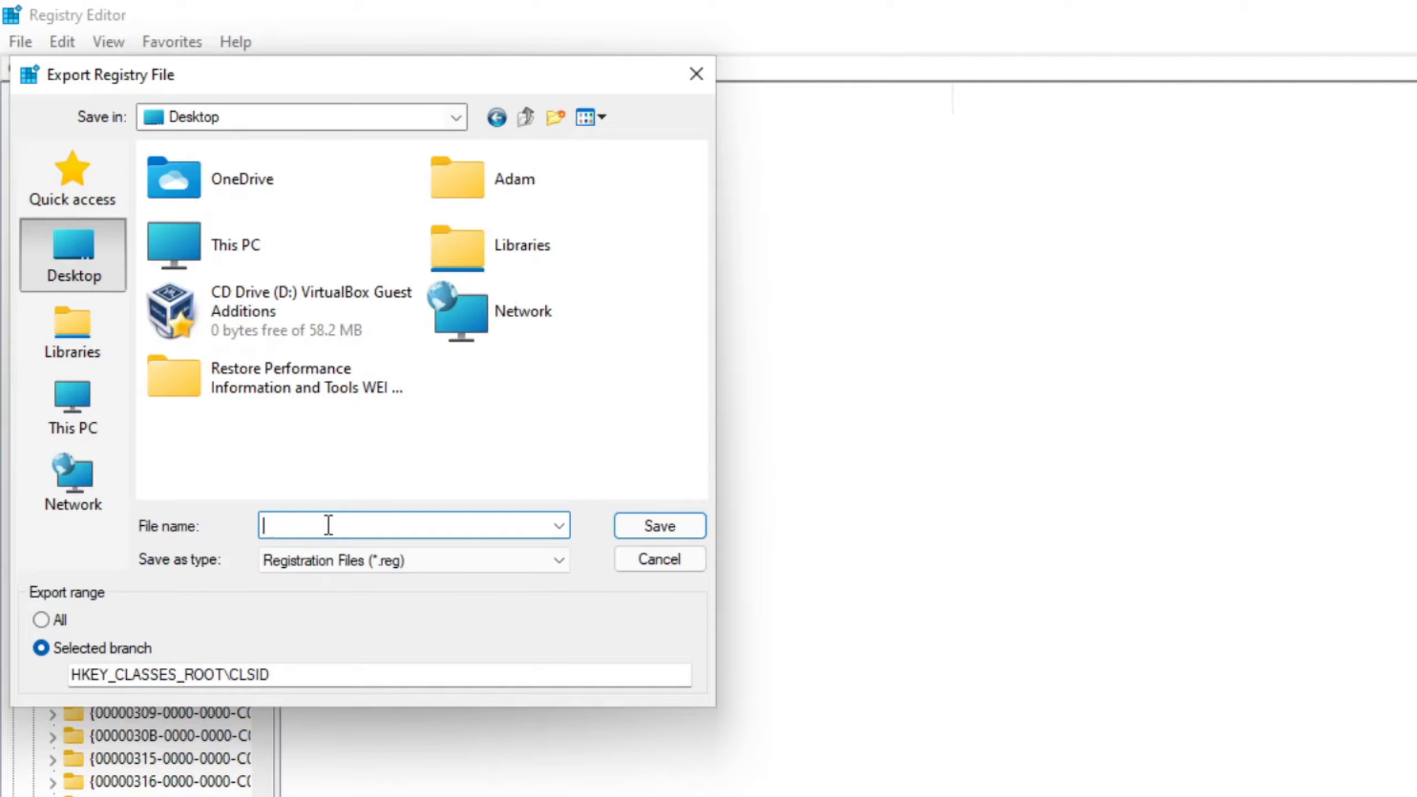
{"action": "type", "text": "CLSID"}
{"action": "type", "text": "(Backup)"}
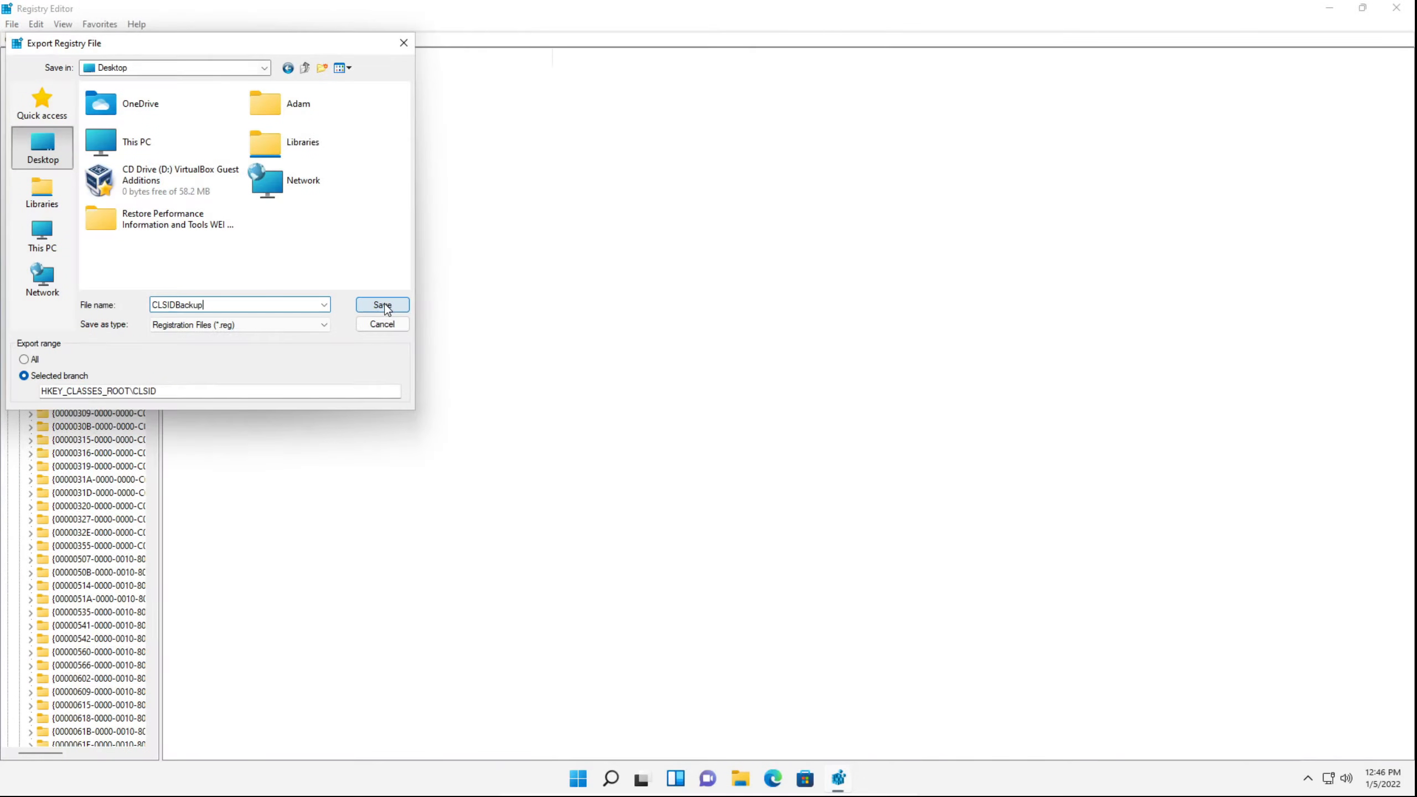
{"action": "left_click", "coordinate": [659, 525]}
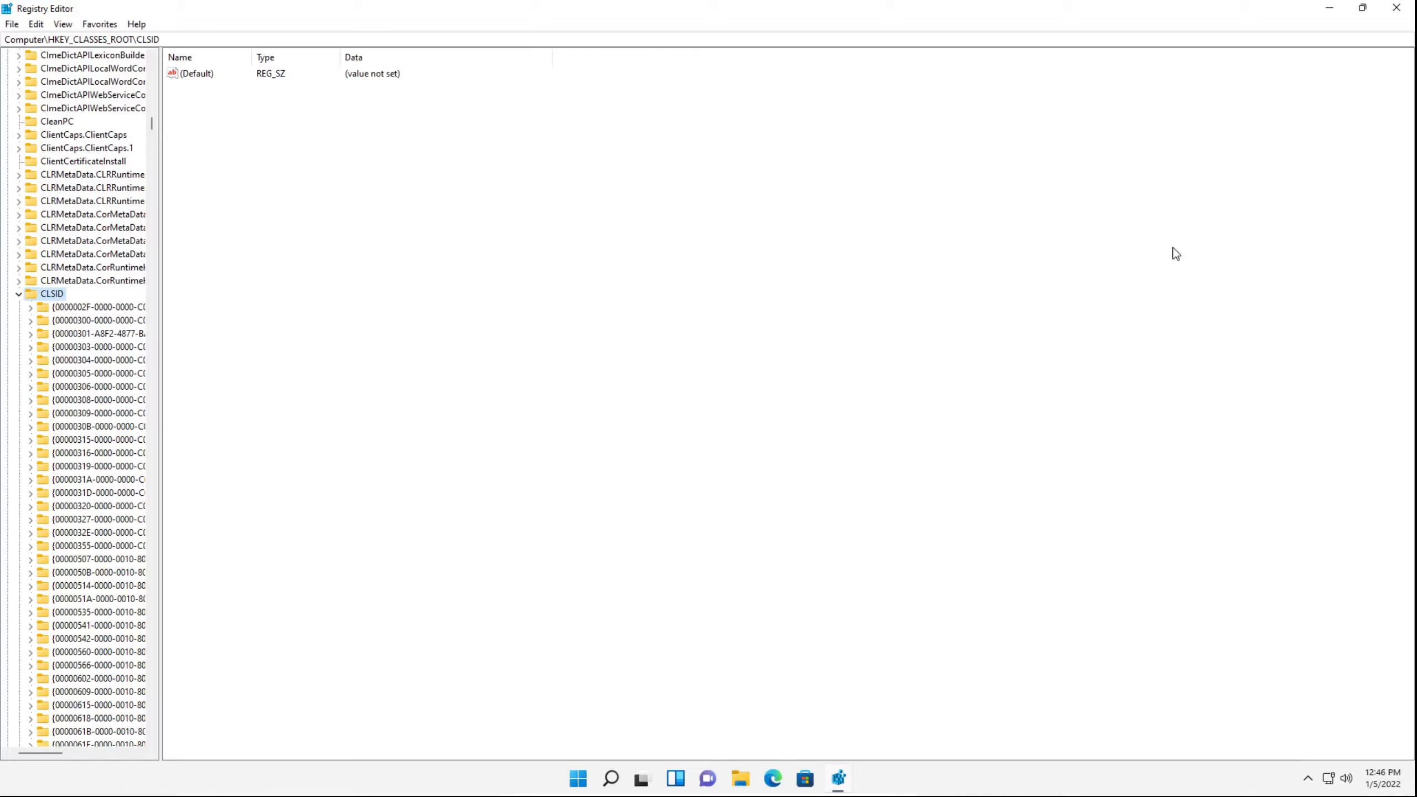
{"action": "left_click", "coordinate": [1405, 8]}
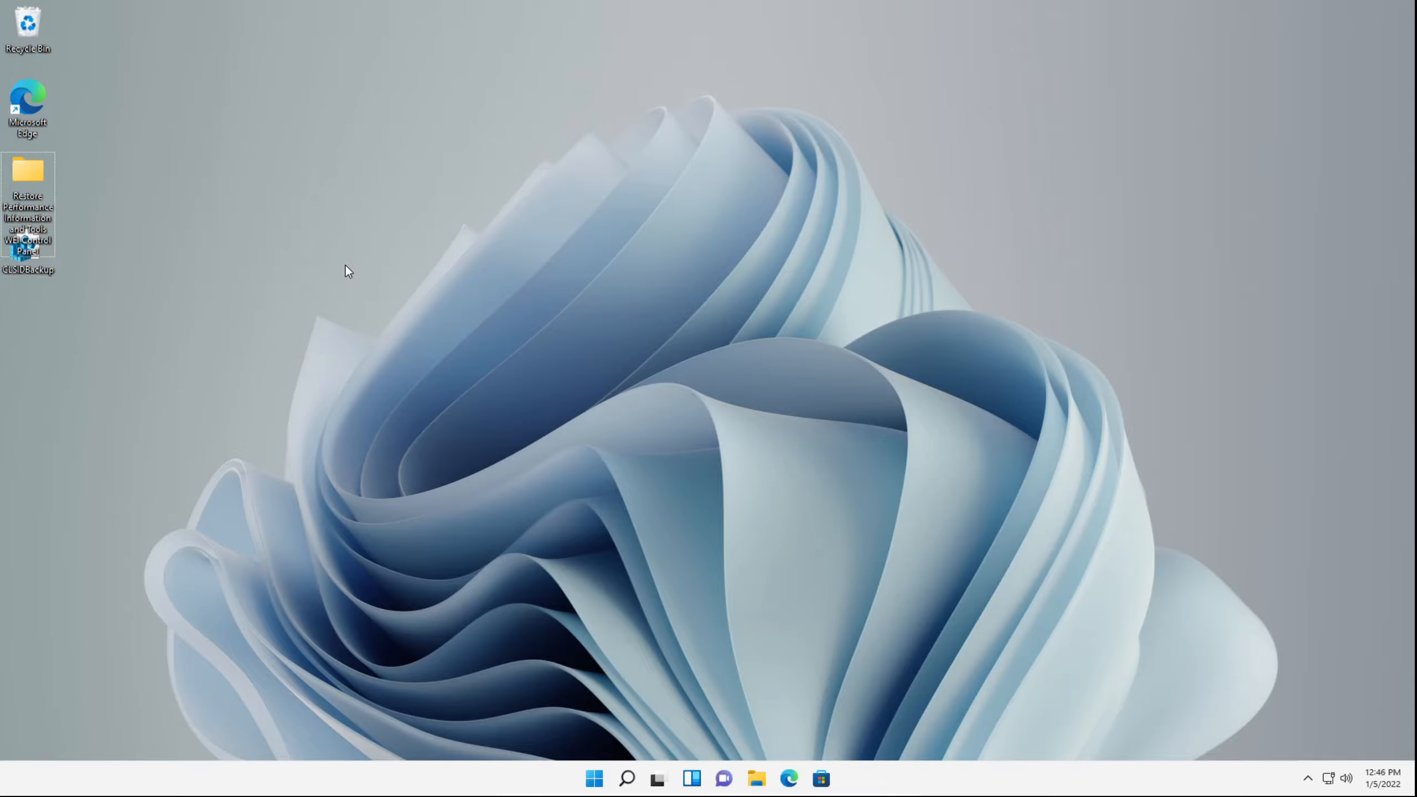
Step: Import the RestoreWEIControlPanel registry file from the desktop restore folder's "1. Restore WEI Control Panel REG File" subfolder, approving the registry changes
{"action": "double_click", "coordinate": [24, 170]}
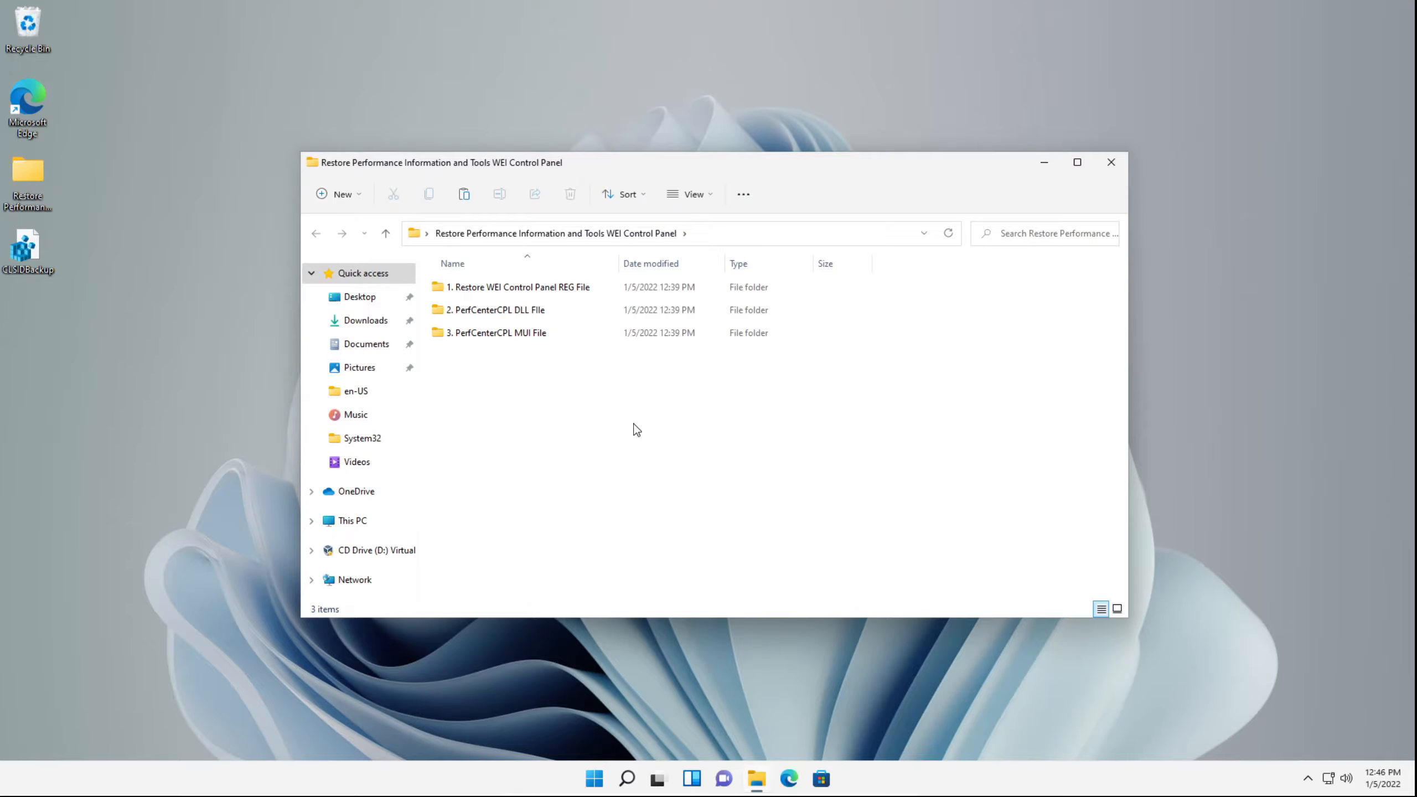
{"action": "double_click", "coordinate": [466, 288]}
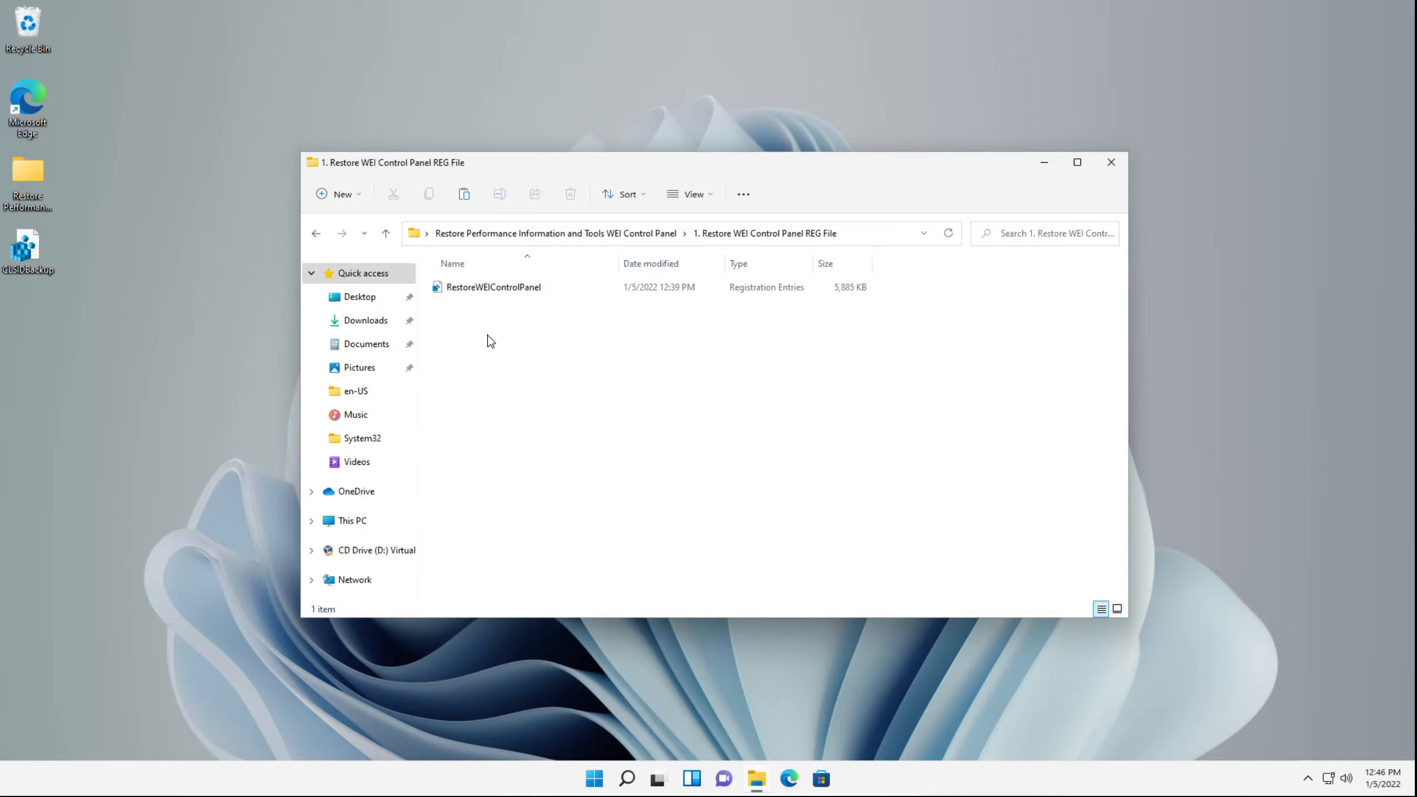
{"action": "double_click", "coordinate": [474, 287]}
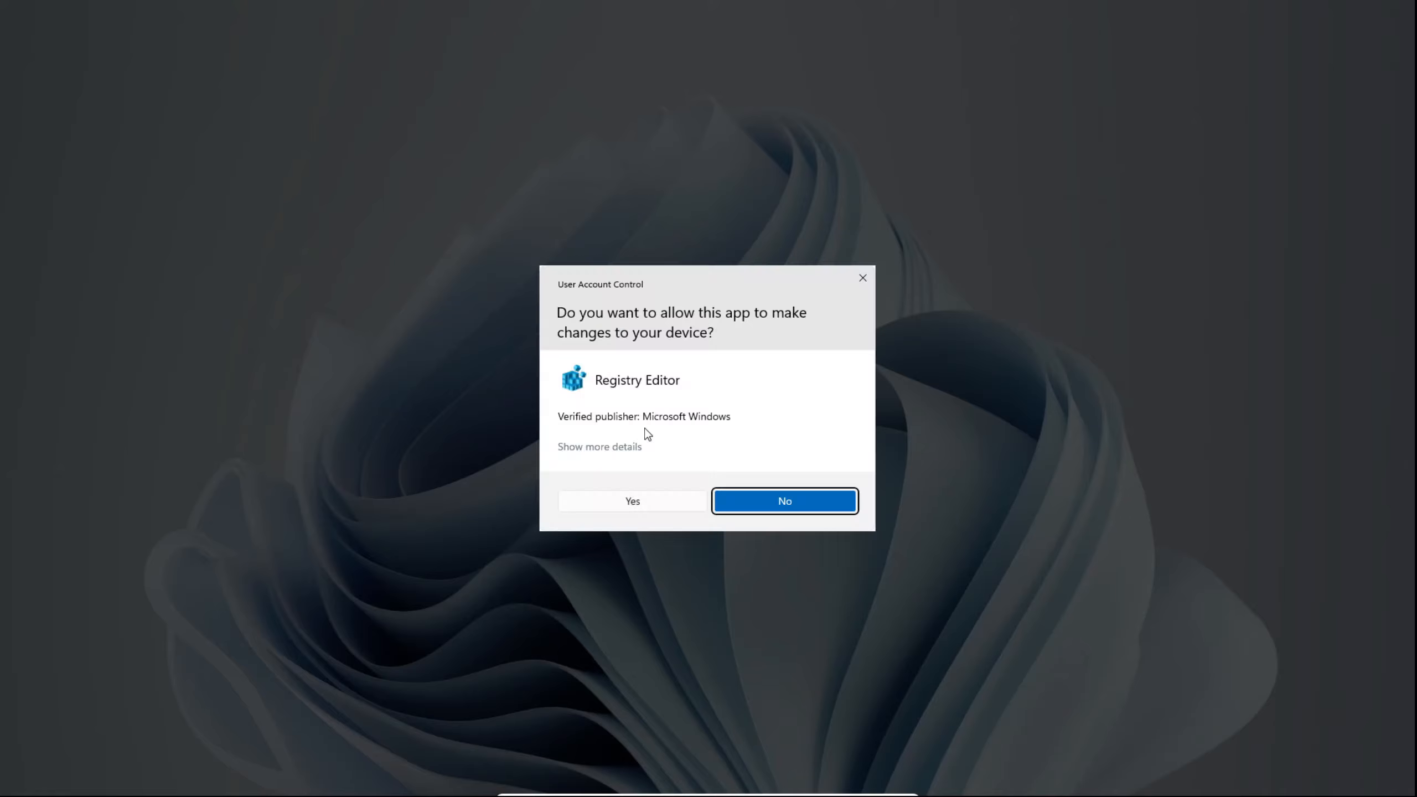
{"action": "left_click", "coordinate": [639, 504]}
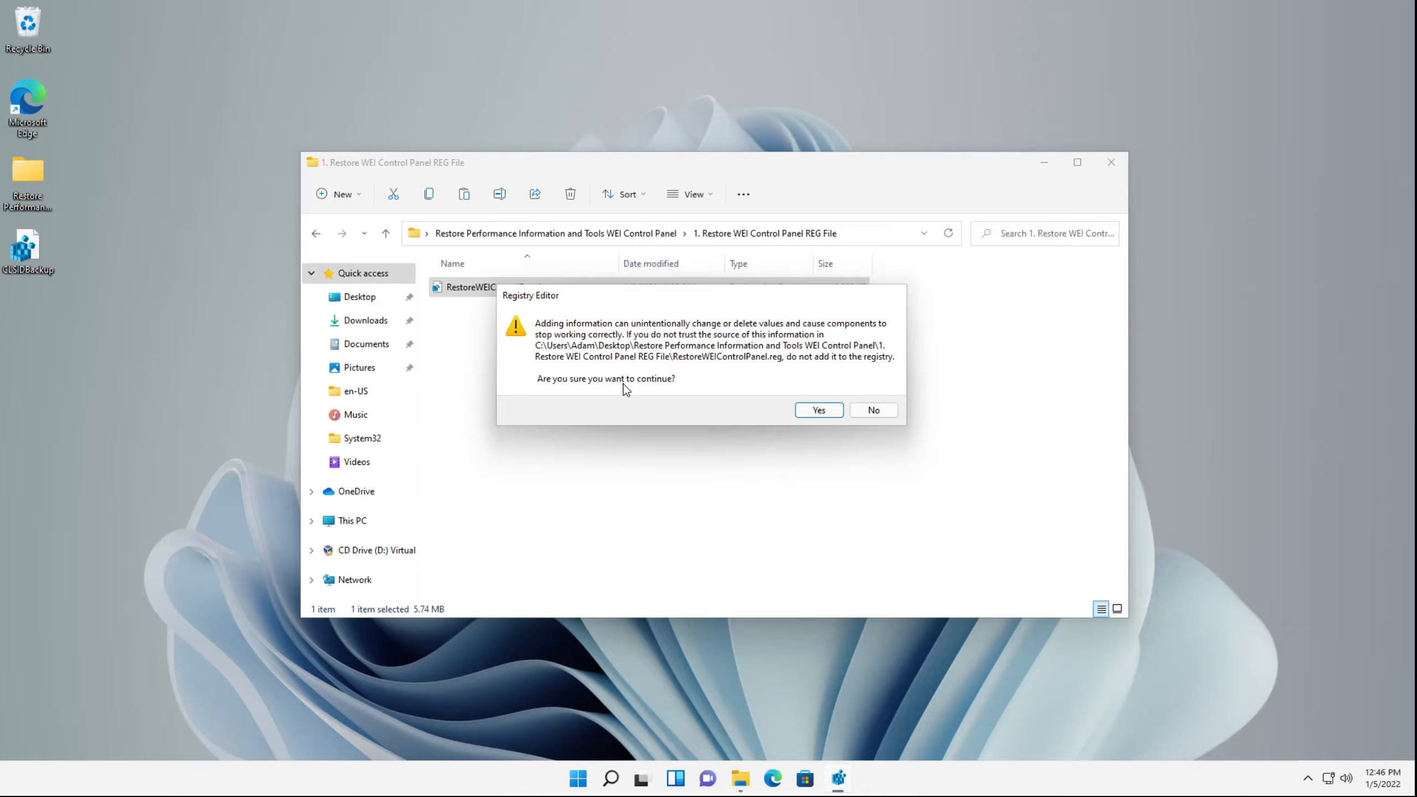
{"action": "left_click", "coordinate": [813, 411]}
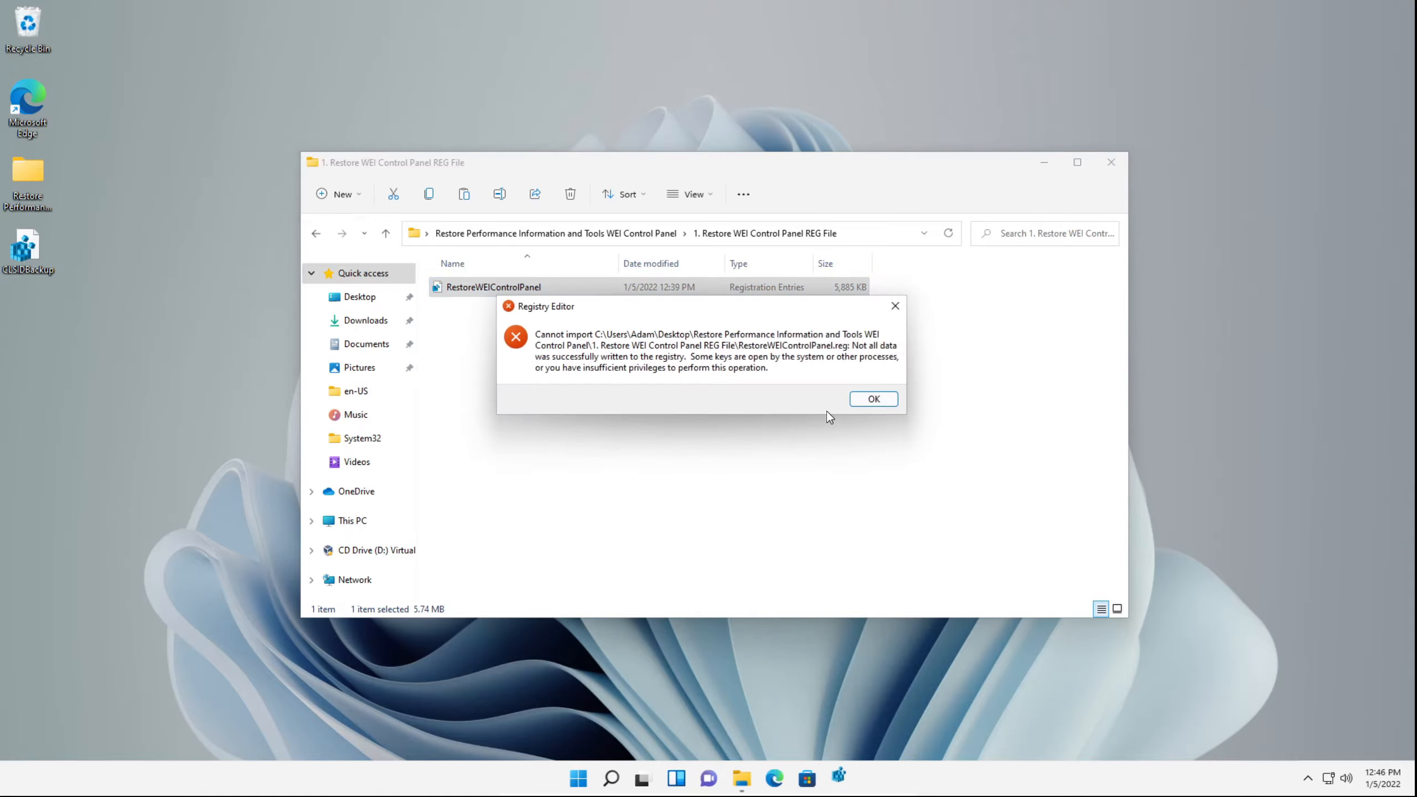
{"action": "left_click", "coordinate": [874, 402]}
Step: Copy PerfCenterCPL.dll from the "2. PerfCenterCPL DLL File" subfolder of the restore folder
{"action": "key", "text": "alt+Left"}
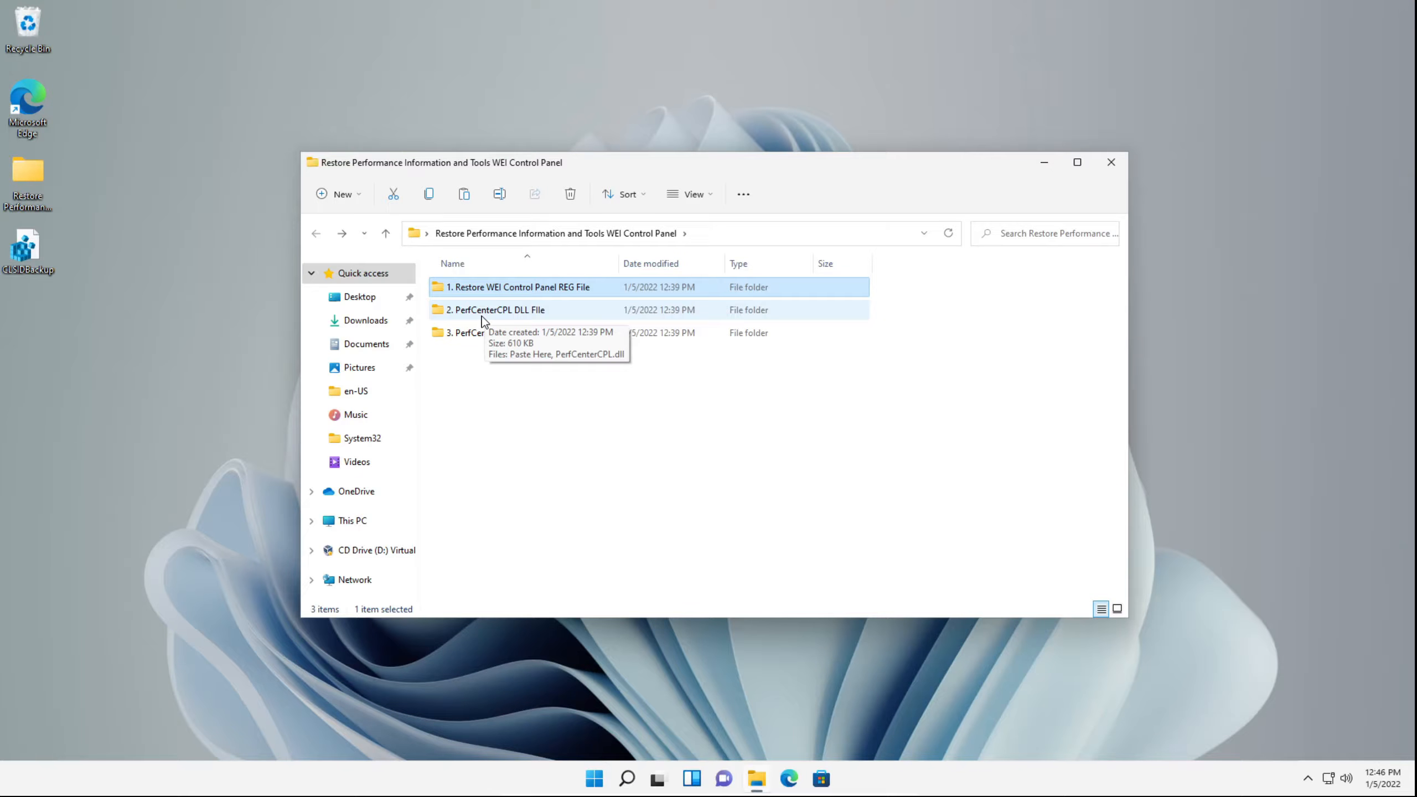
{"action": "double_click", "coordinate": [490, 316]}
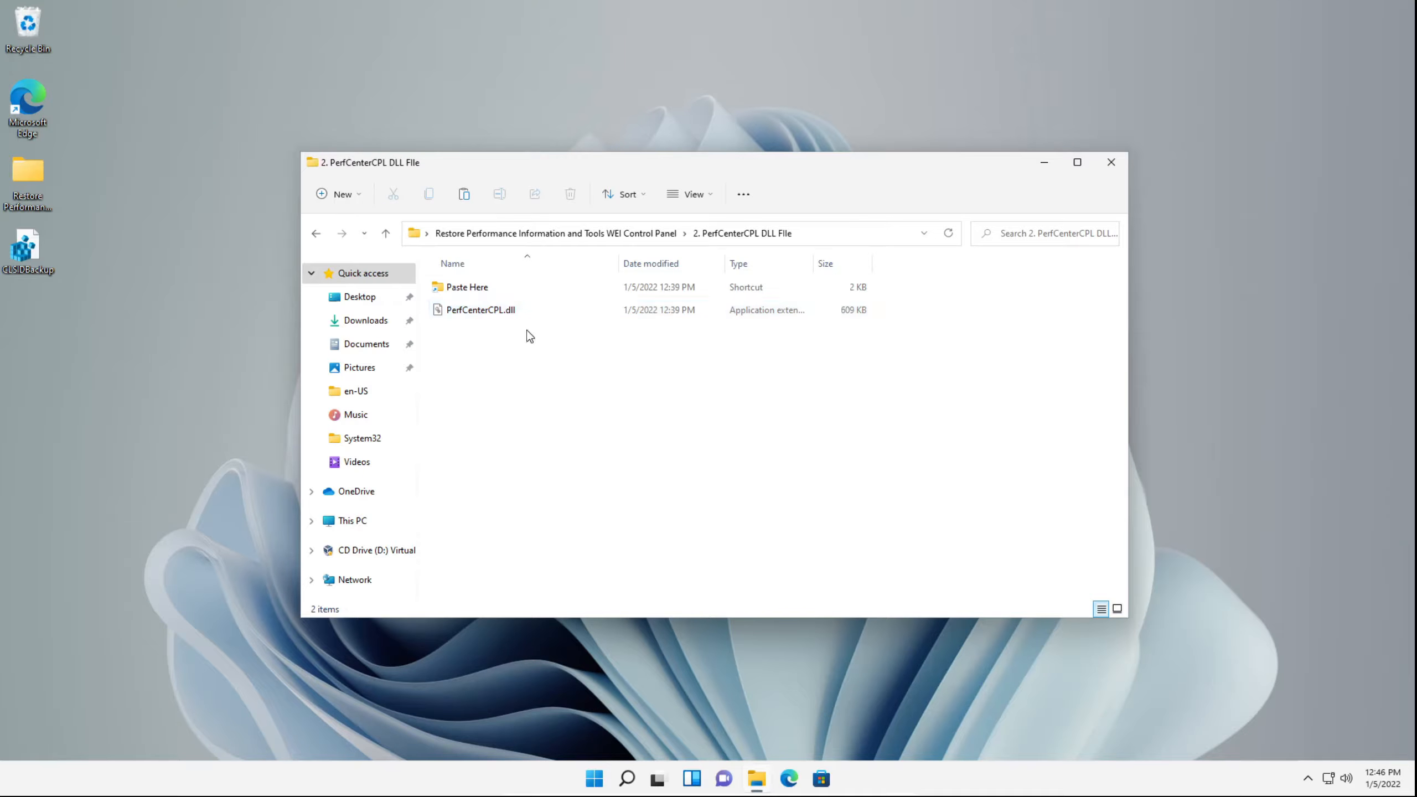
{"action": "left_click", "coordinate": [507, 309]}
{"action": "right_click", "coordinate": [508, 308]}
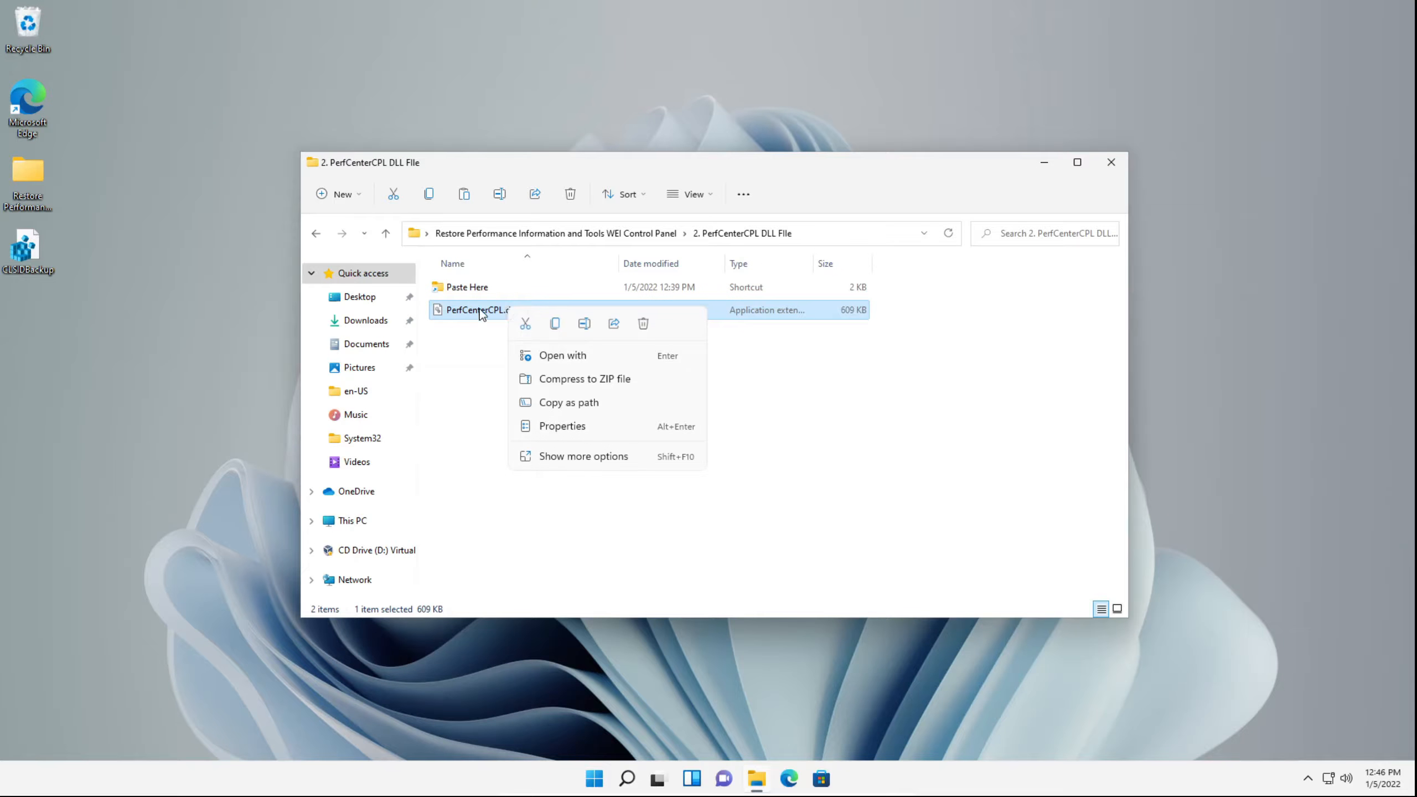
{"action": "left_click", "coordinate": [548, 324]}
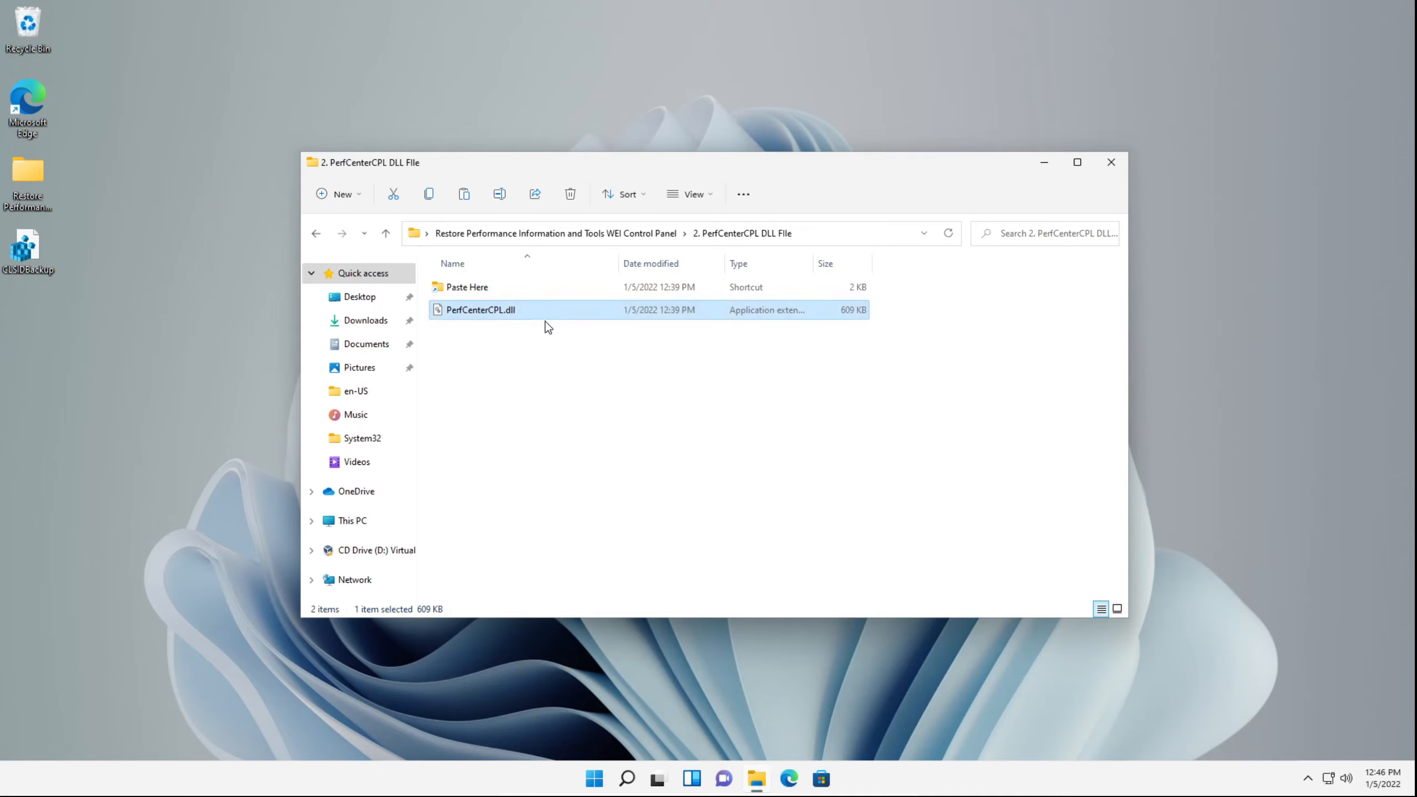
{"action": "left_click", "coordinate": [577, 460]}
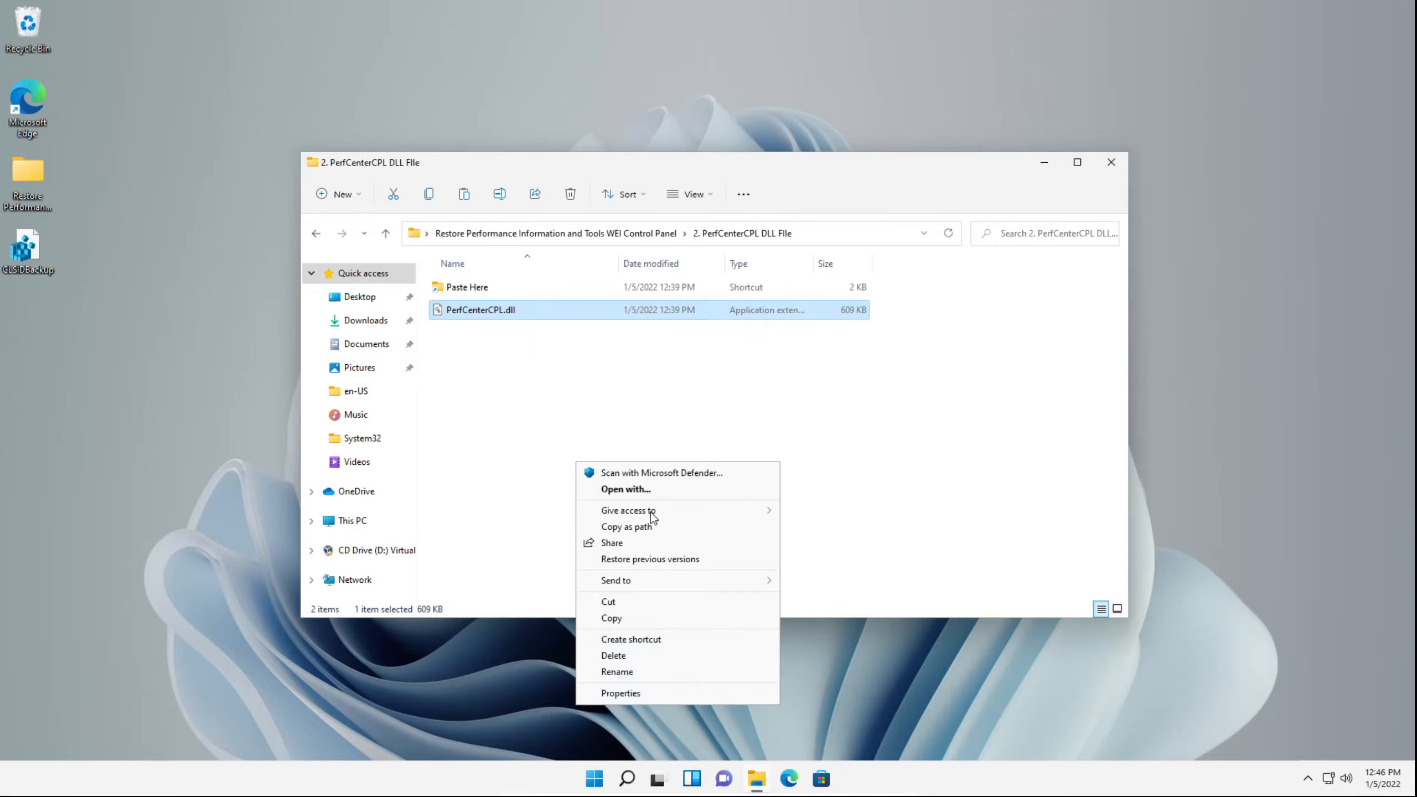
{"action": "left_click", "coordinate": [628, 620]}
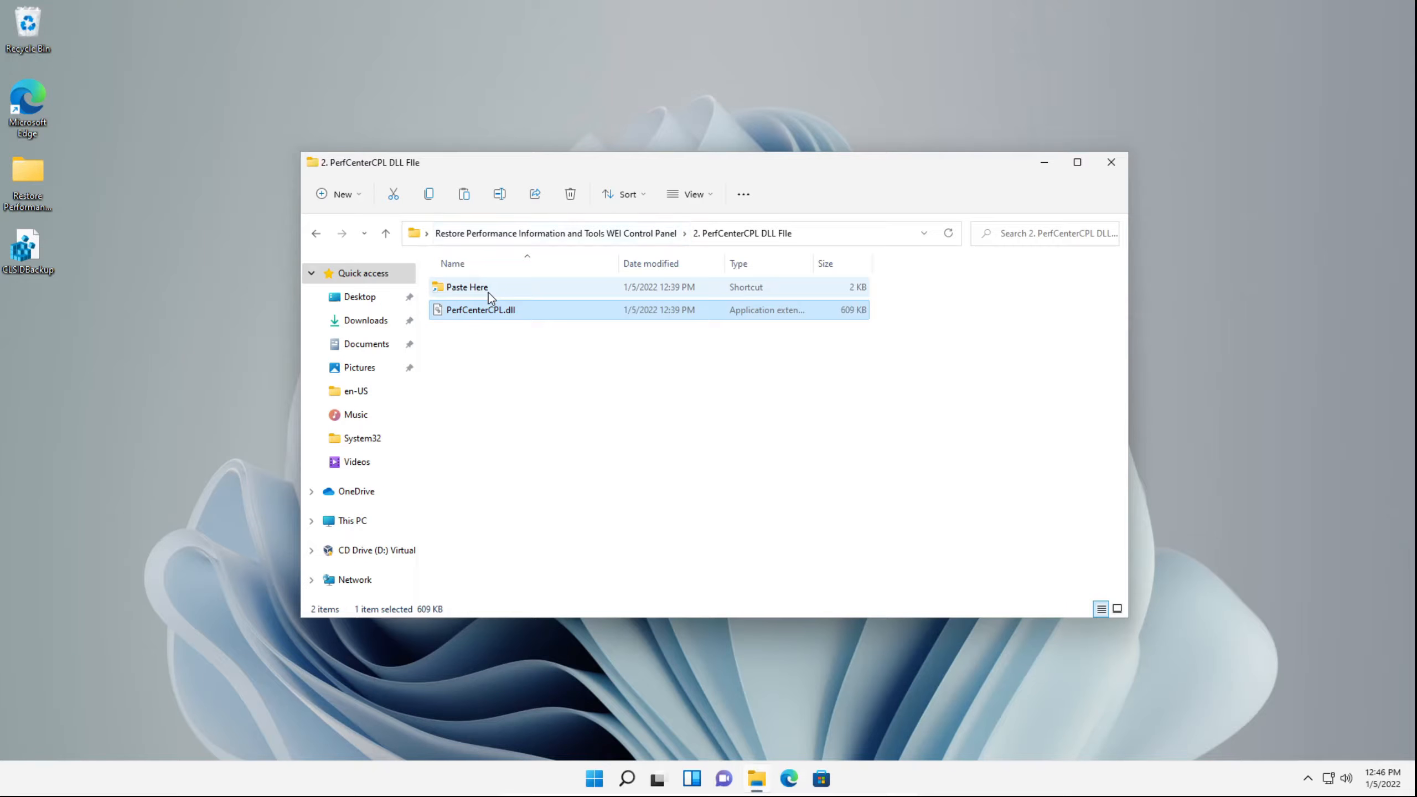
Step: Follow the Paste Here shortcut to System32 and paste the copied DLL there with administrator permission
{"action": "double_click", "coordinate": [466, 287]}
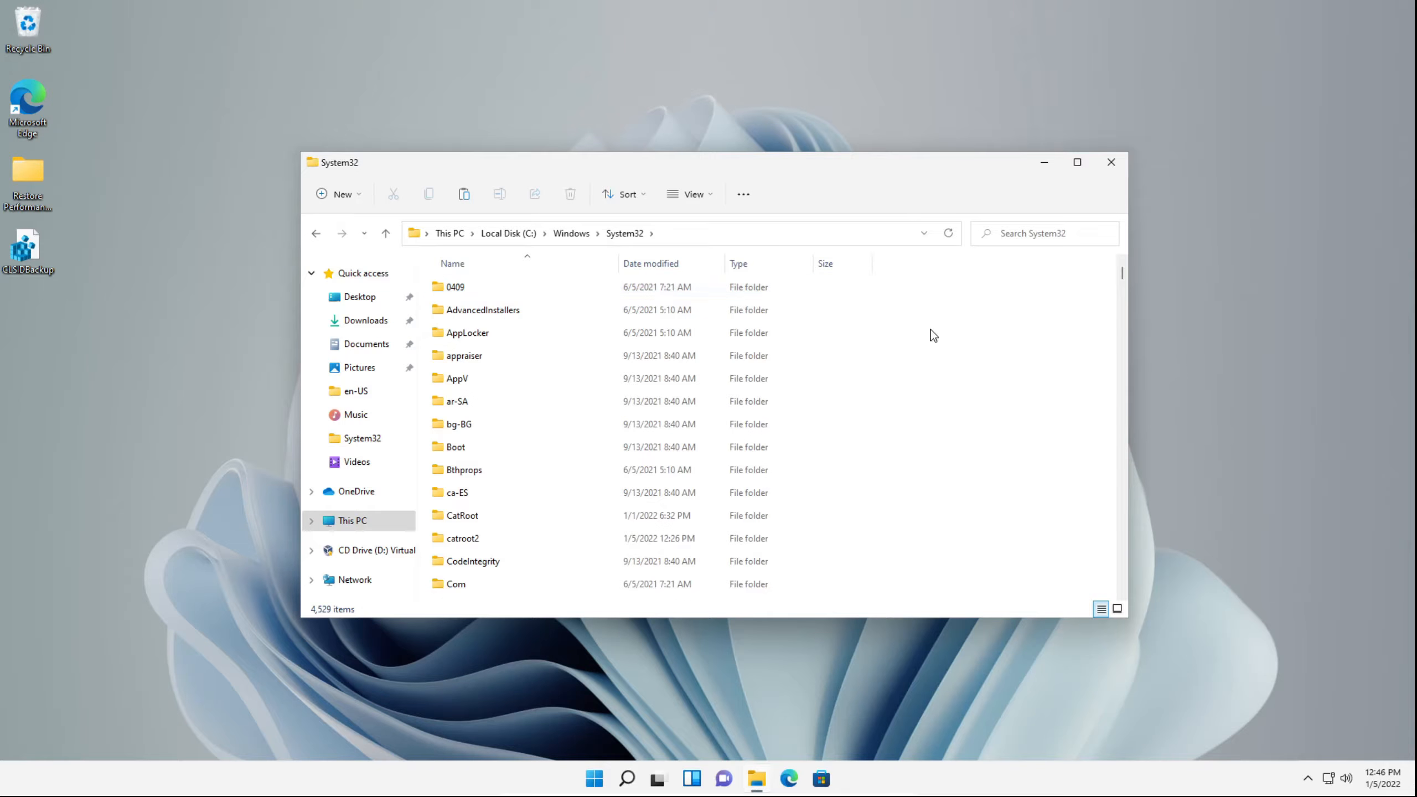
{"action": "right_click", "coordinate": [955, 319]}
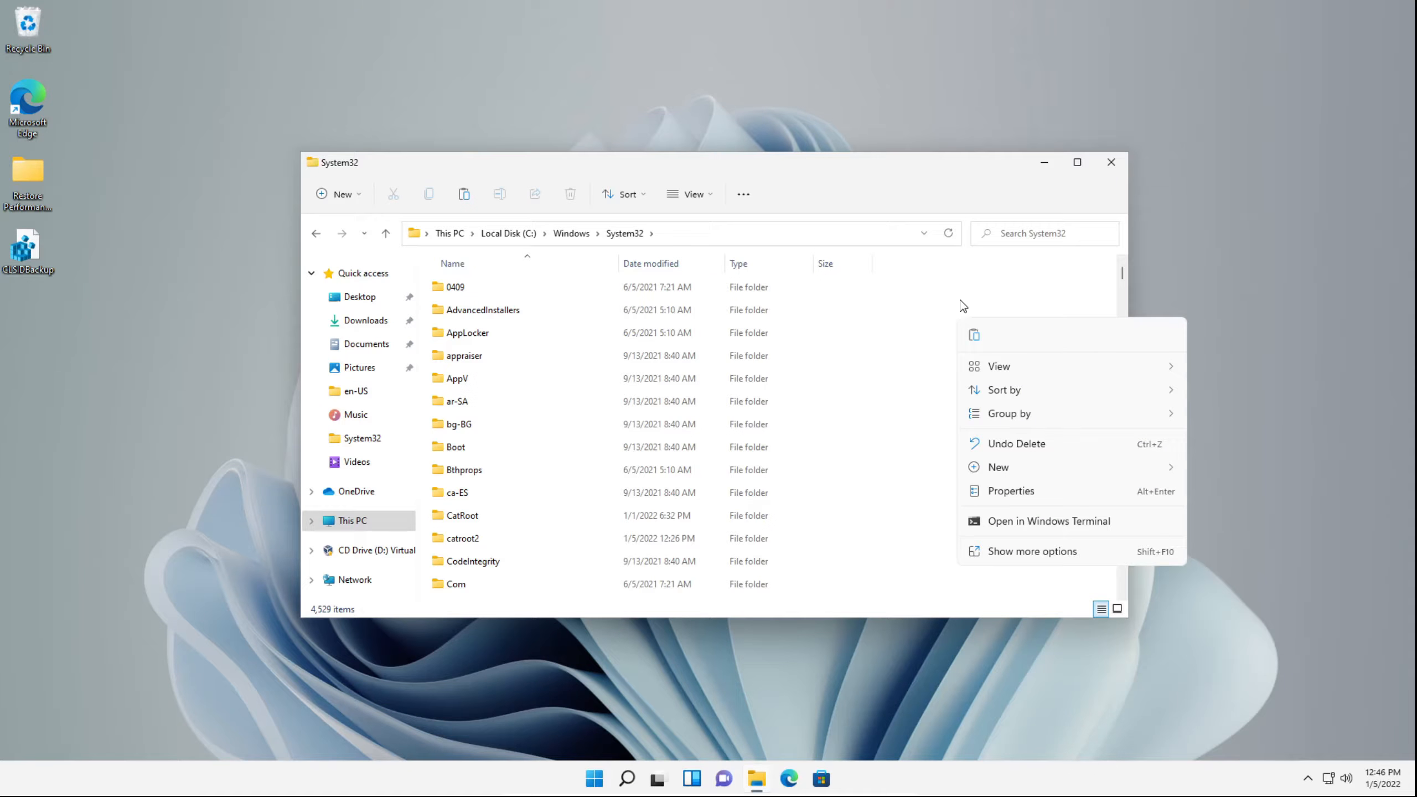
{"action": "left_click", "coordinate": [977, 336]}
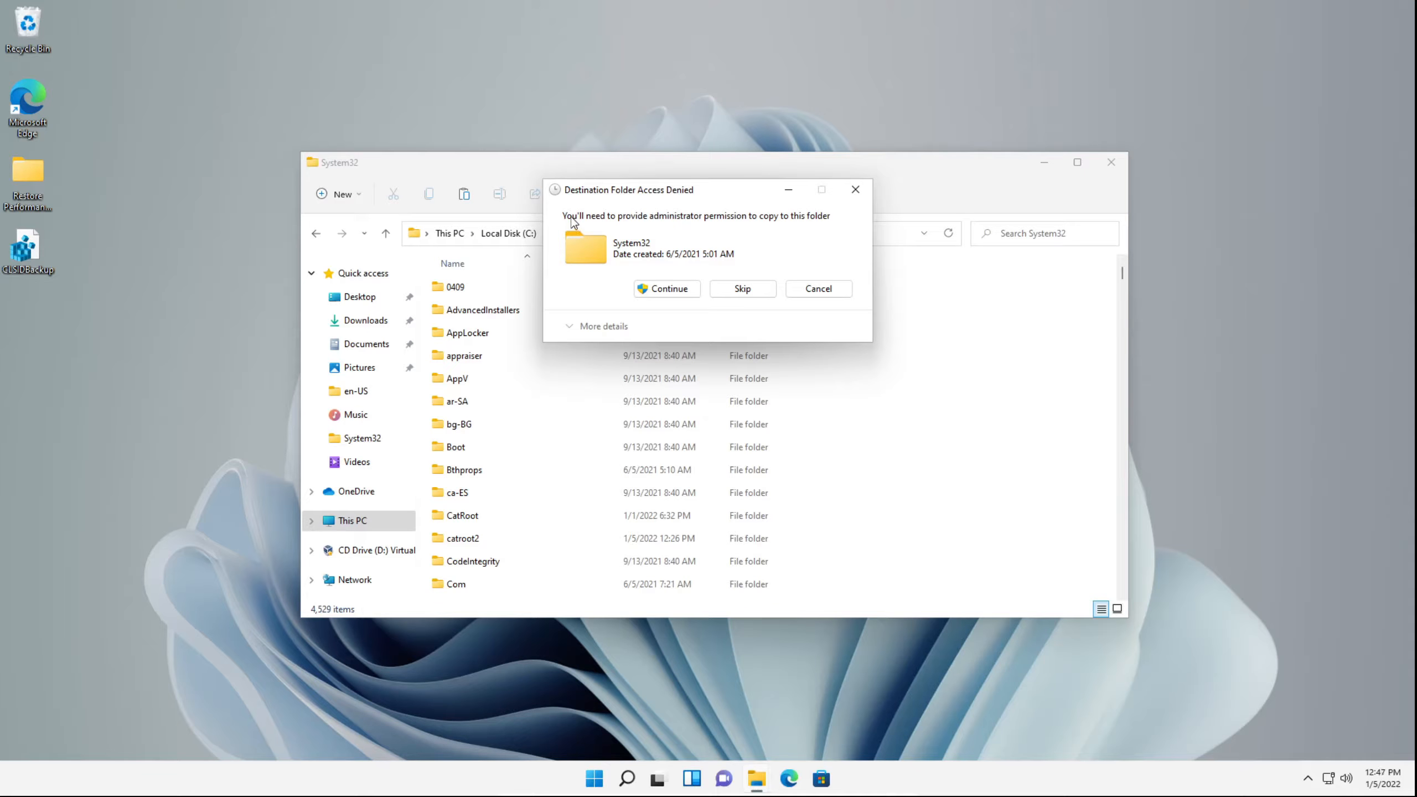
{"action": "left_click", "coordinate": [681, 290]}
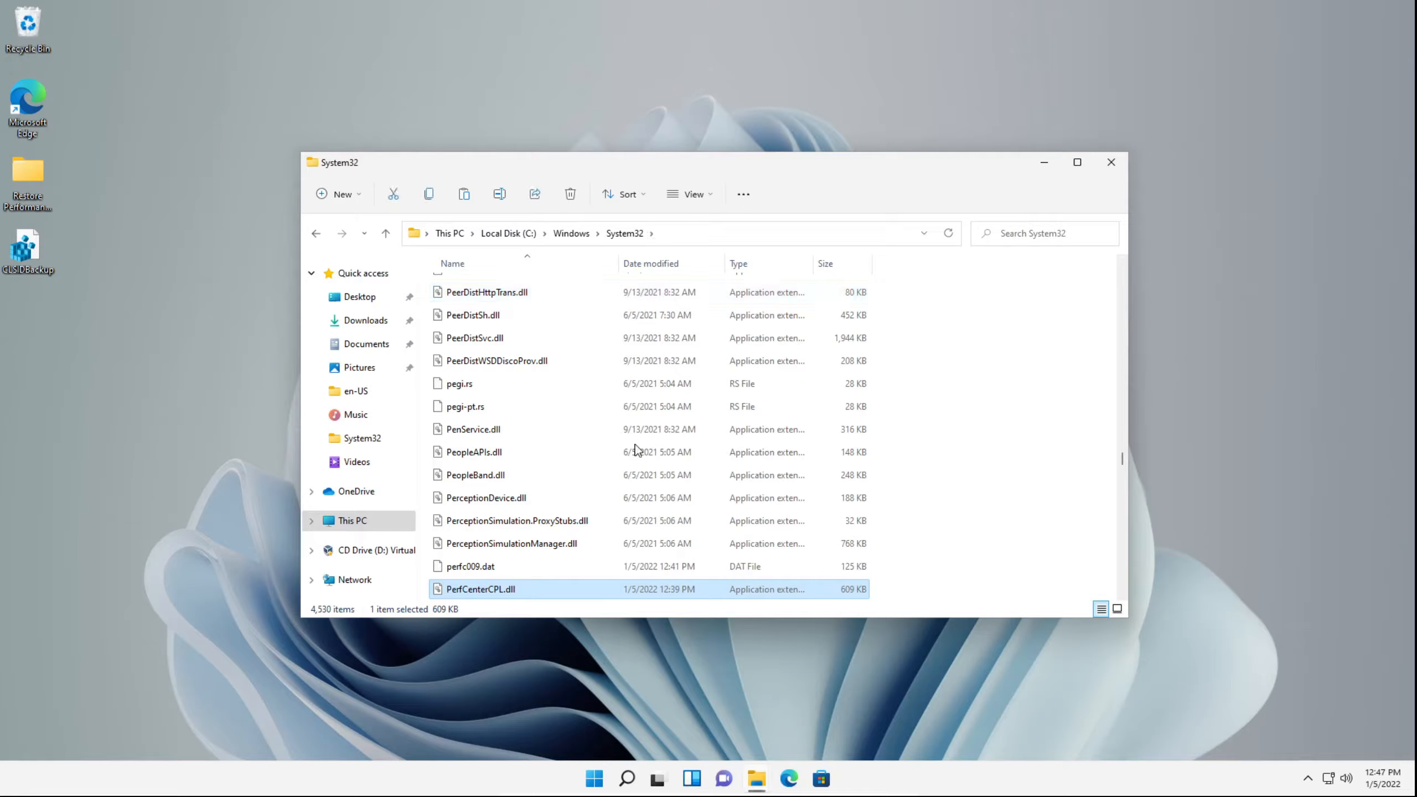
{"action": "left_click", "coordinate": [996, 418]}
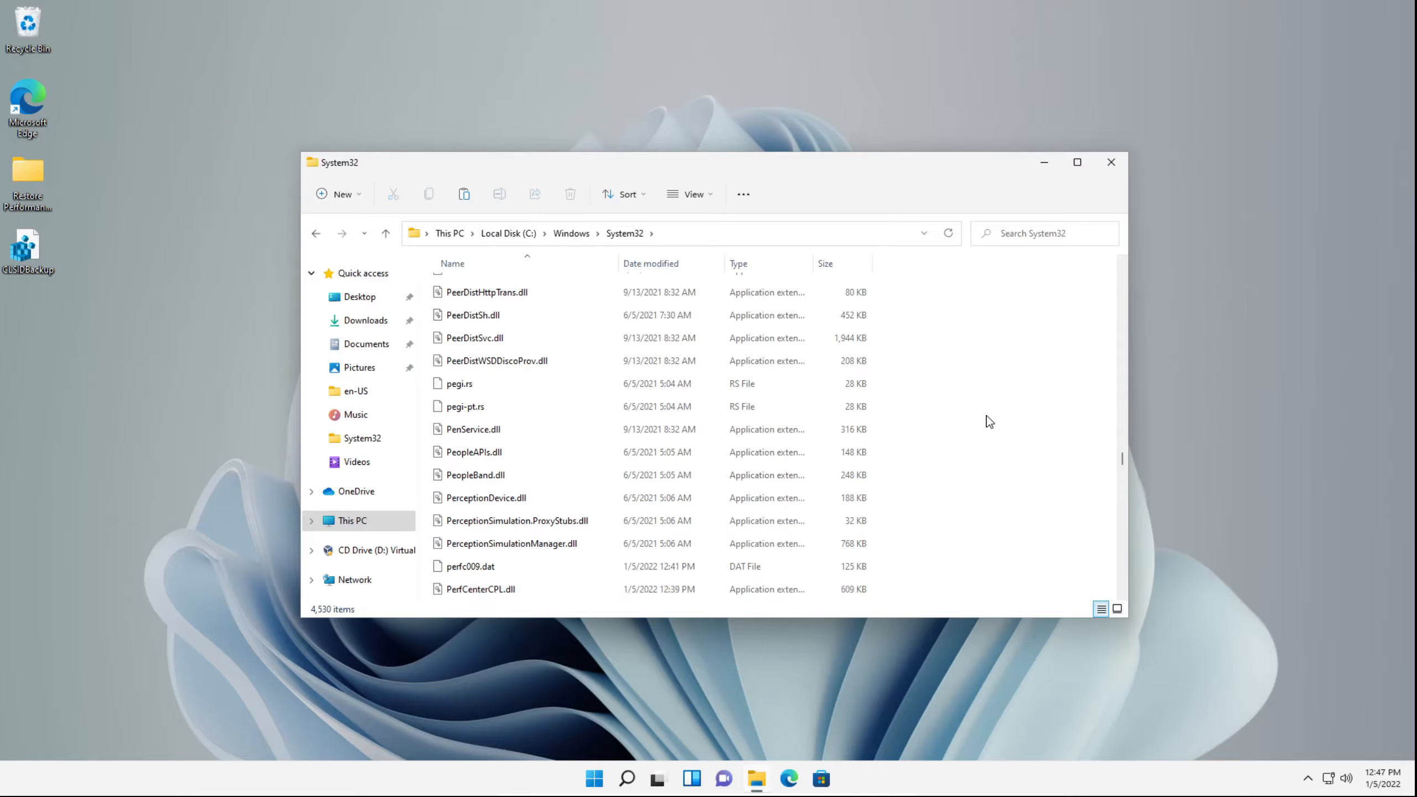
Step: Return to the restore folder and copy PerfCenterCPL.dll.mui from its "3. PerfCenterCPL MUI File" subfolder
{"action": "key", "text": "alt+Left"}
{"action": "key", "text": "alt+Left"}
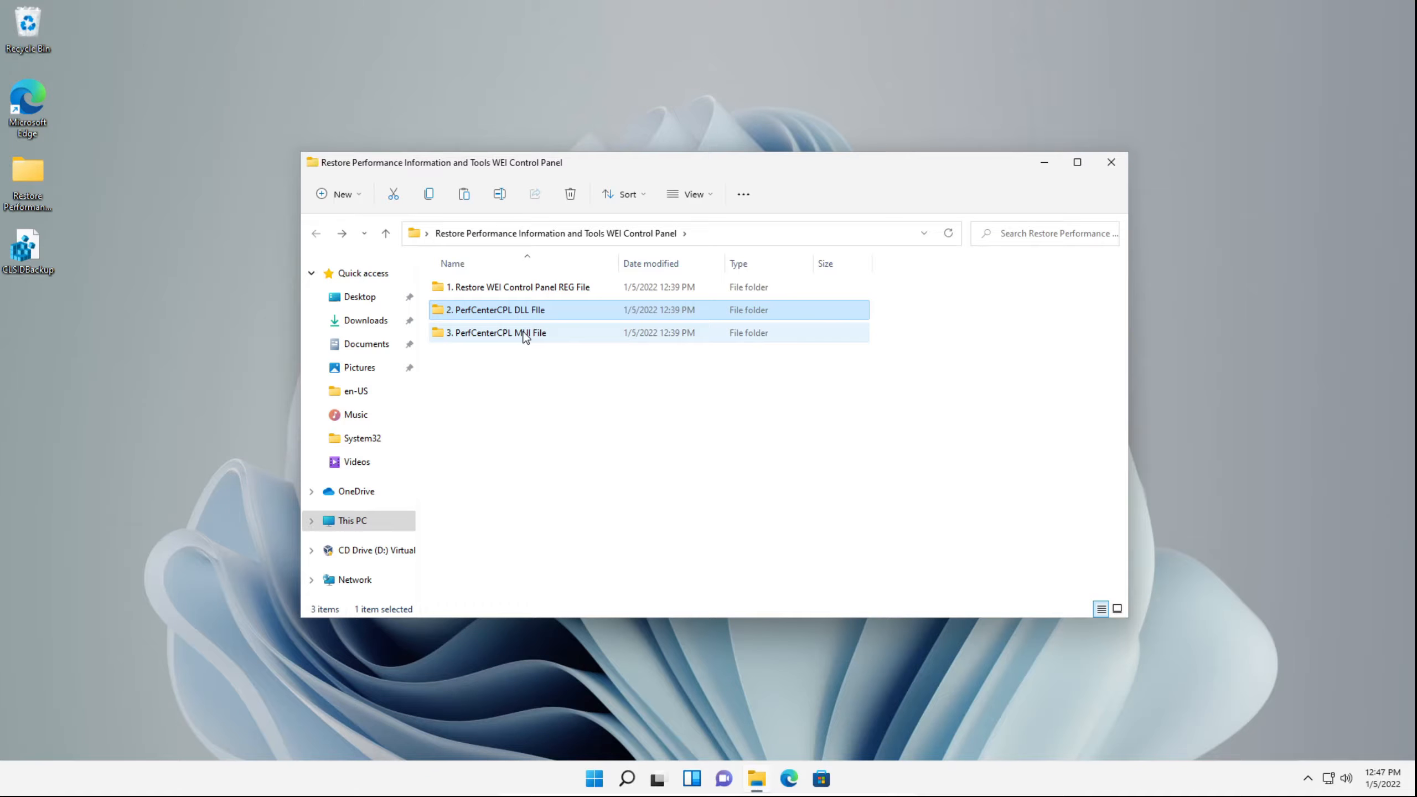
{"action": "double_click", "coordinate": [524, 334]}
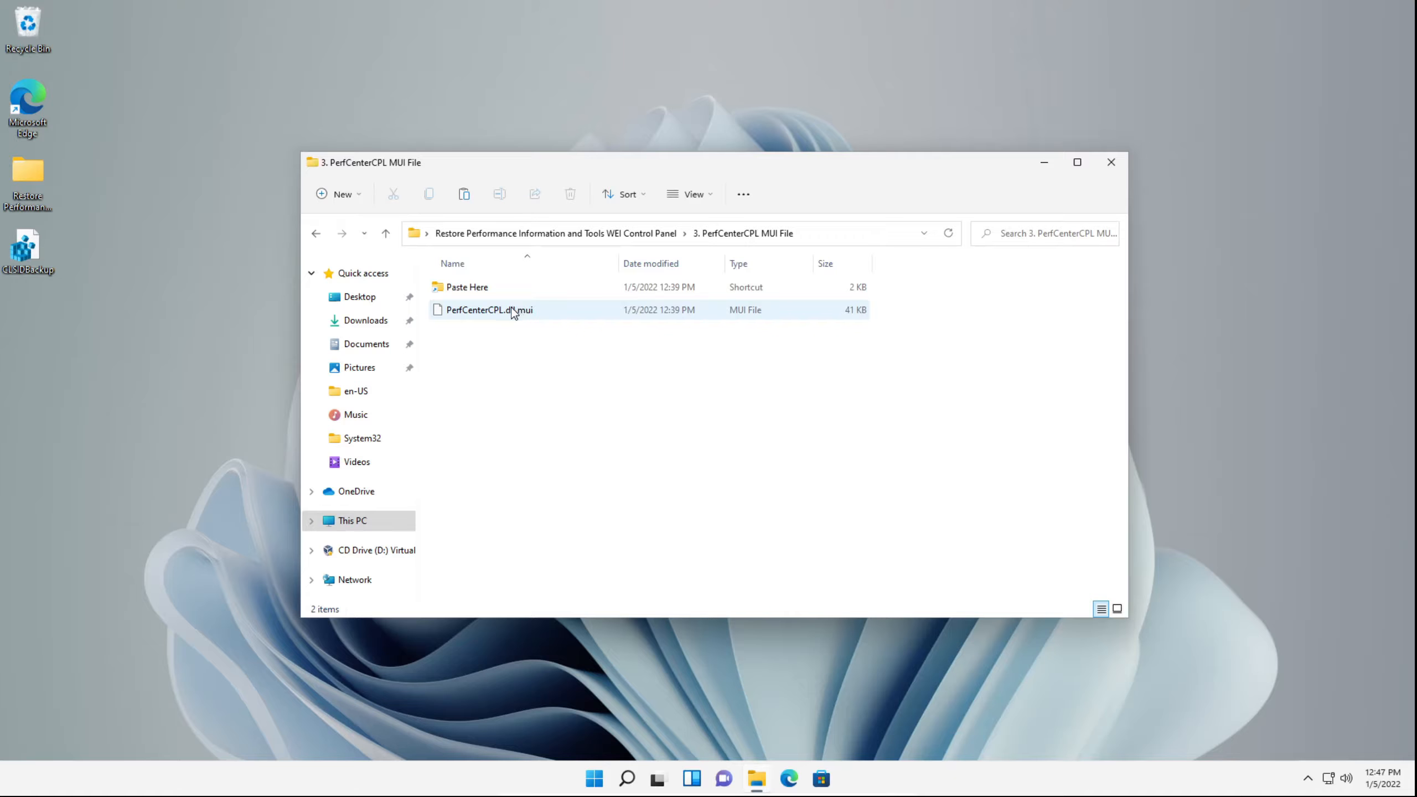
{"action": "right_click", "coordinate": [491, 313]}
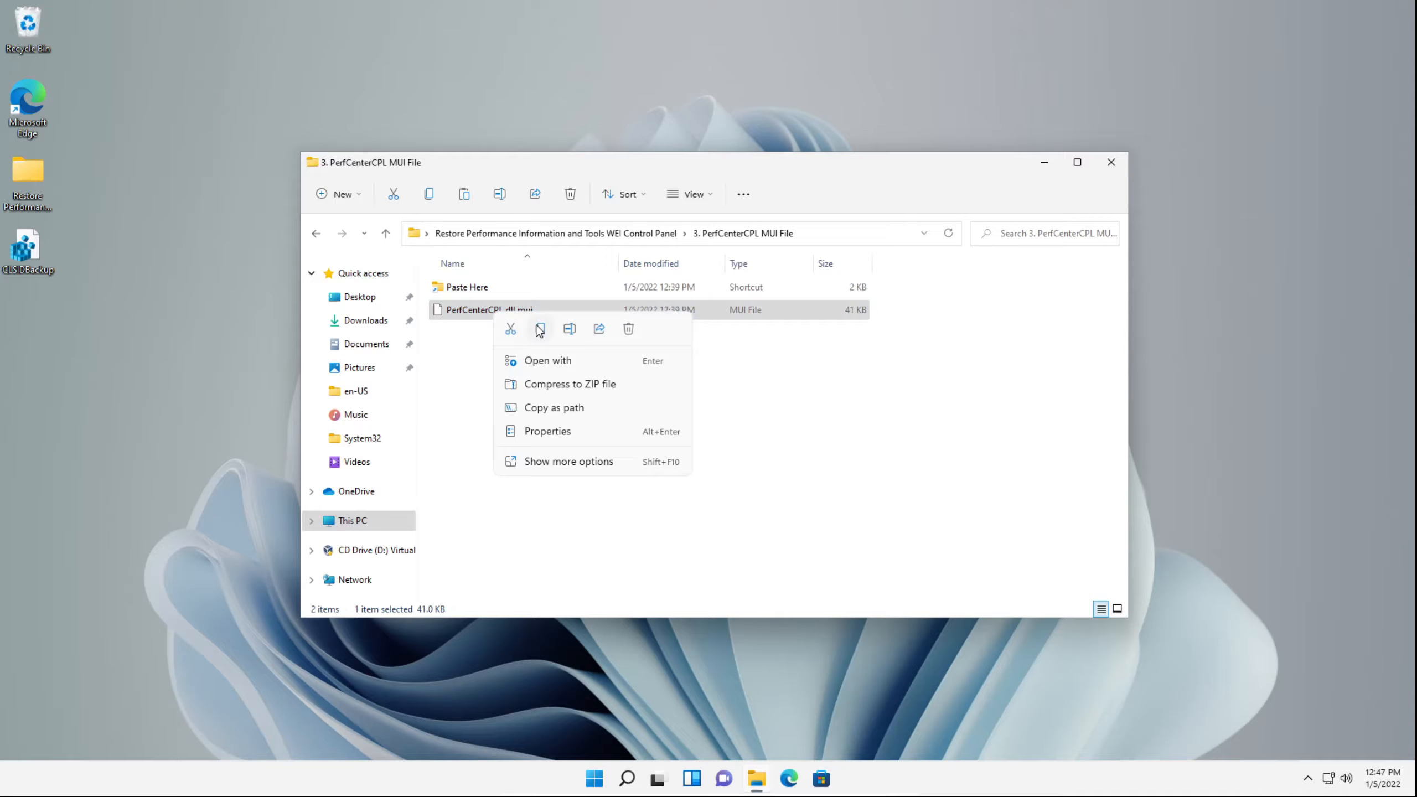
{"action": "left_click", "coordinate": [540, 330]}
{"action": "right_click", "coordinate": [521, 316]}
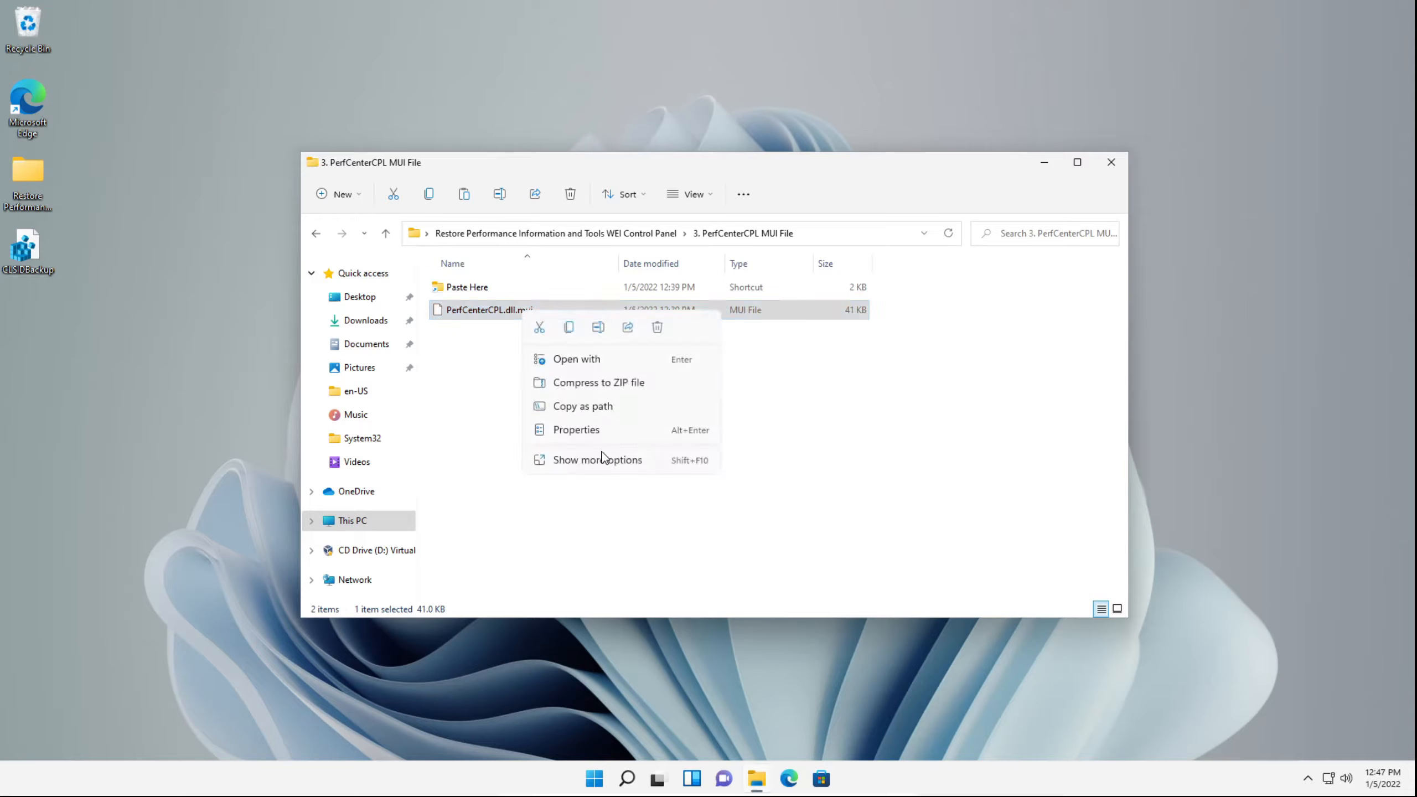
{"action": "left_click", "coordinate": [585, 461]}
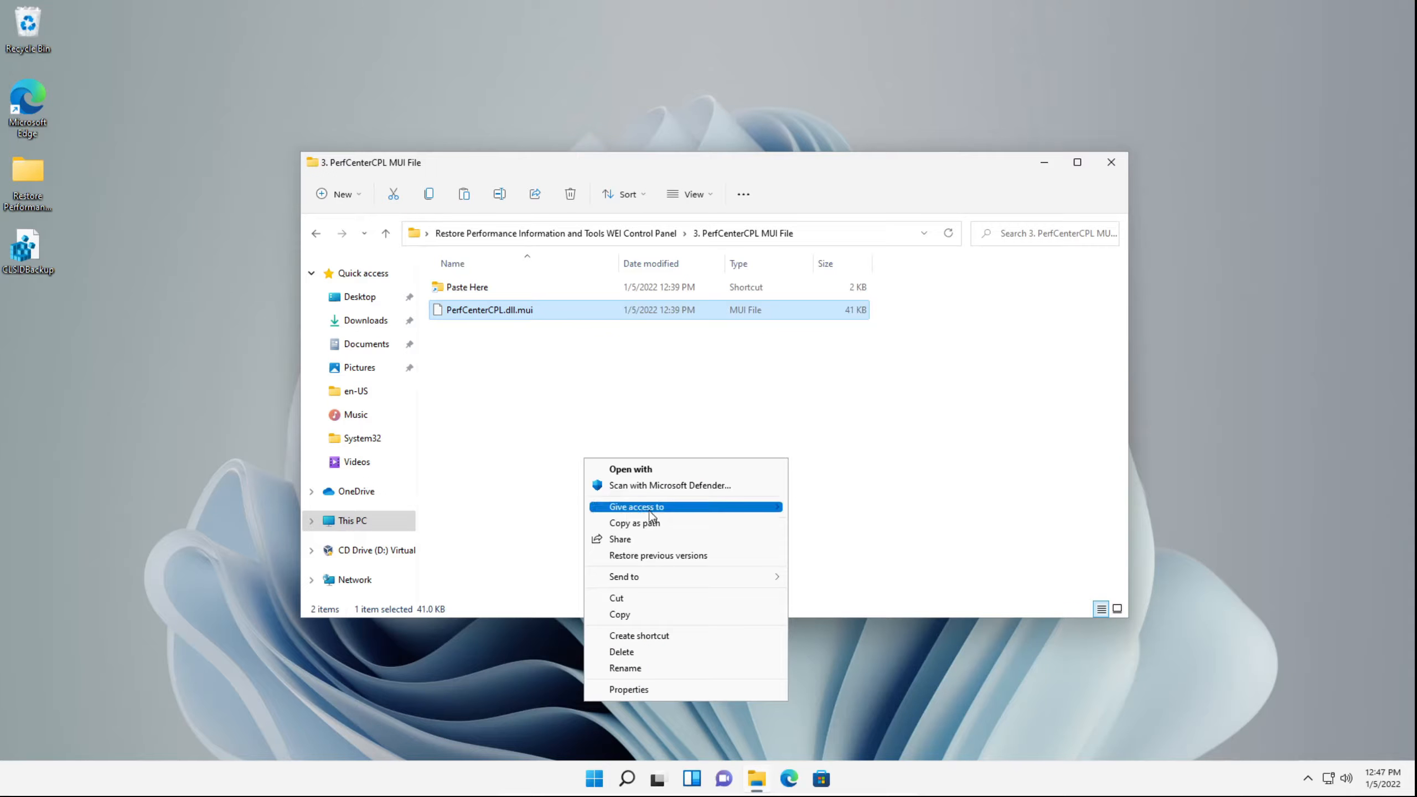
{"action": "left_click", "coordinate": [618, 614]}
Step: Follow the Paste Here shortcut to System32's en-US folder and paste the copied PerfCenterCPL.dll.mui there with administrator permission
{"action": "double_click", "coordinate": [459, 288]}
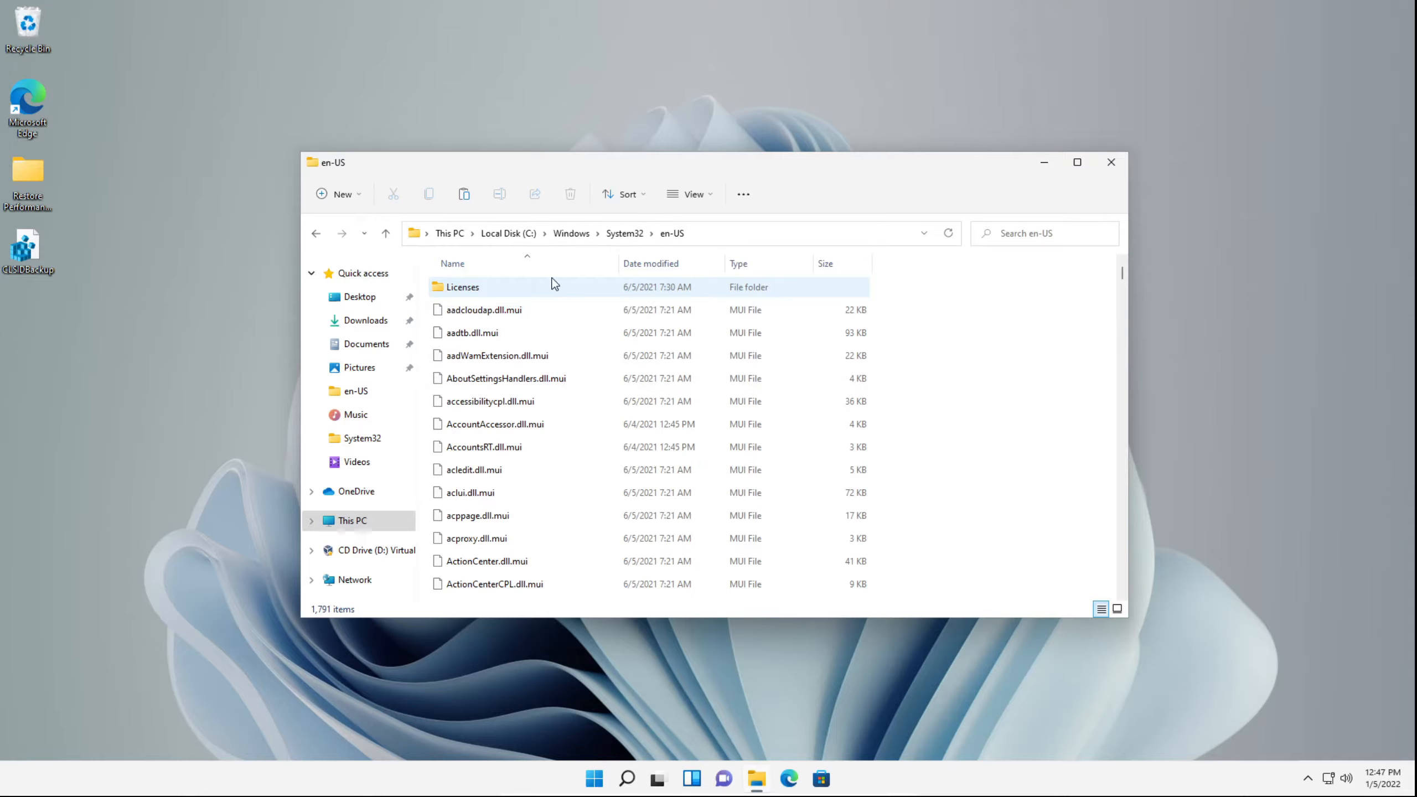
{"action": "right_click", "coordinate": [998, 332]}
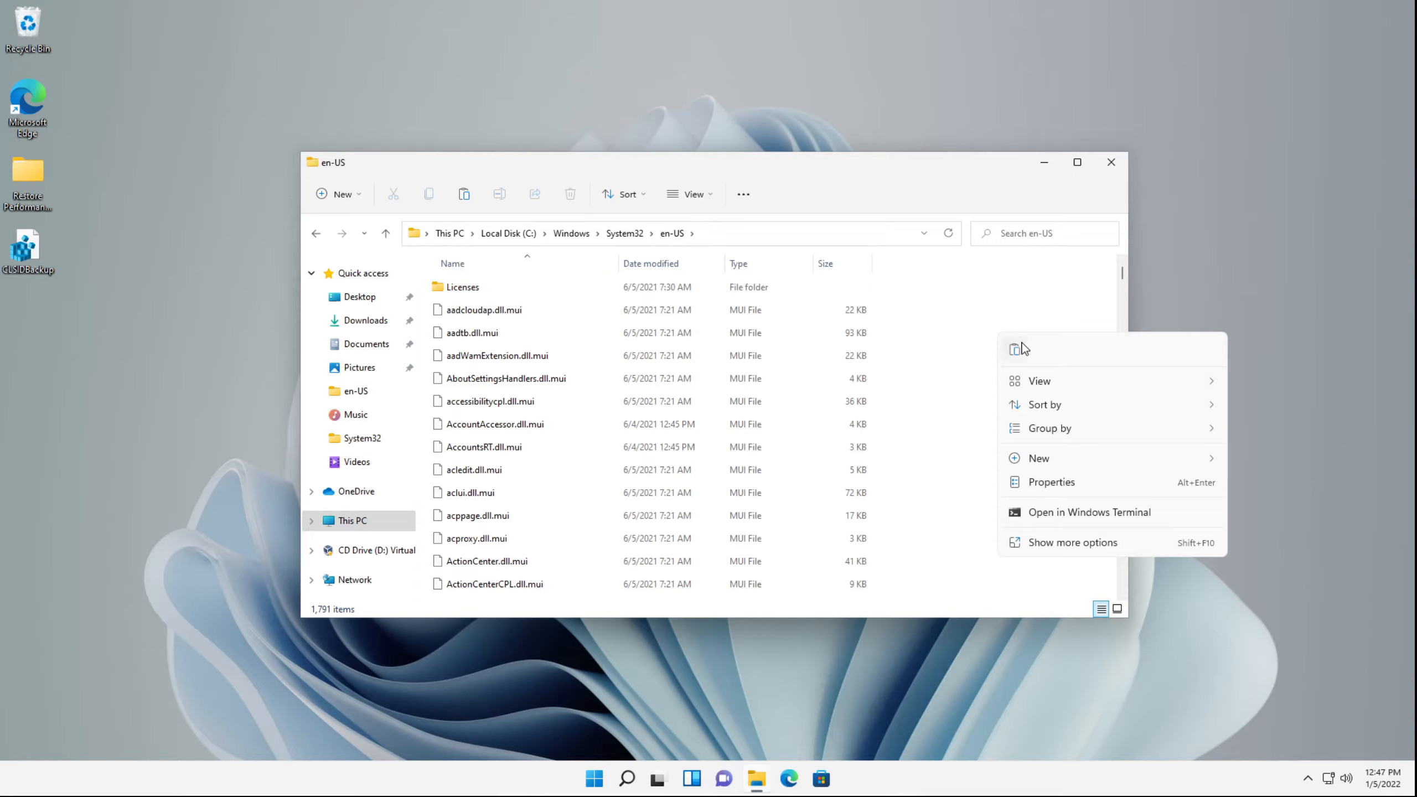
{"action": "left_click", "coordinate": [1015, 350]}
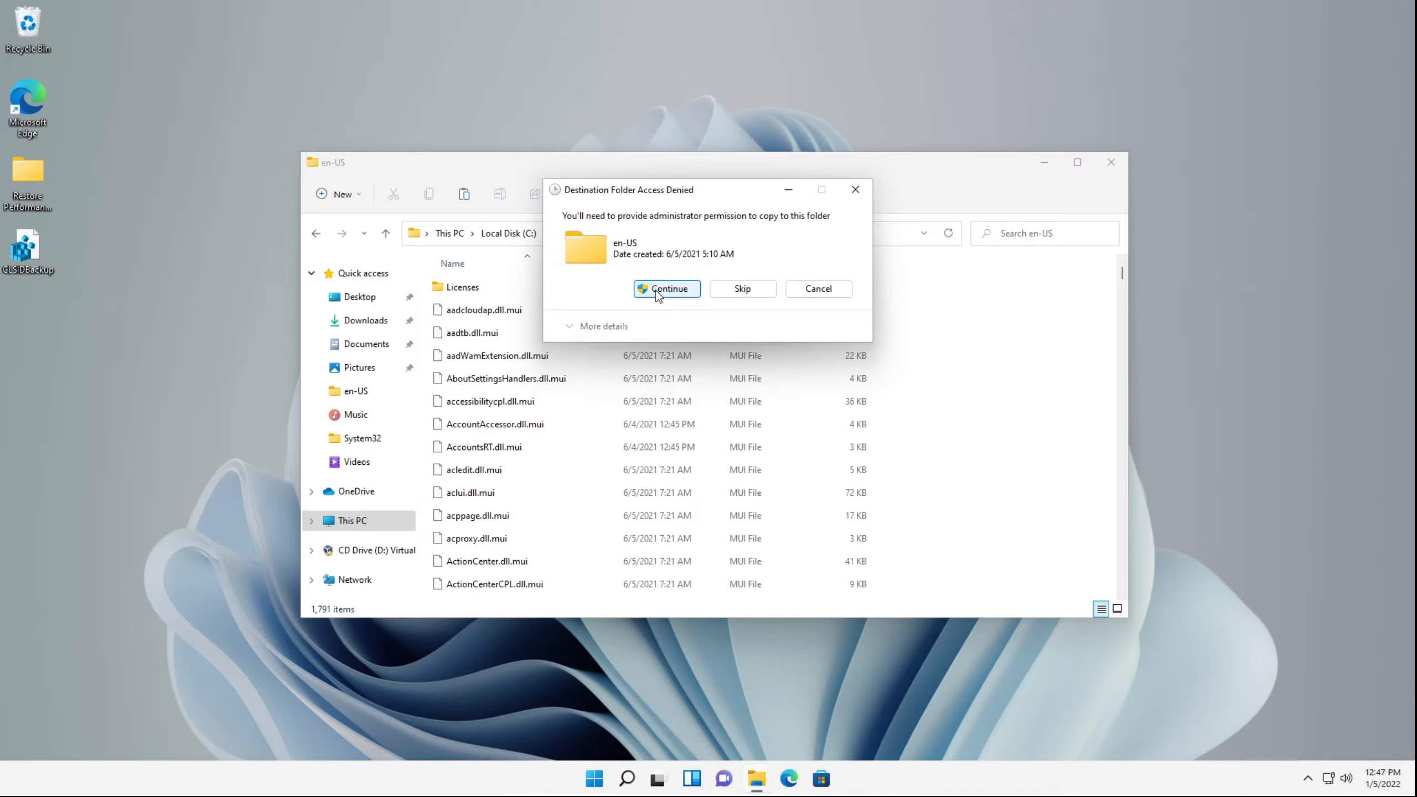
{"action": "left_click", "coordinate": [655, 290]}
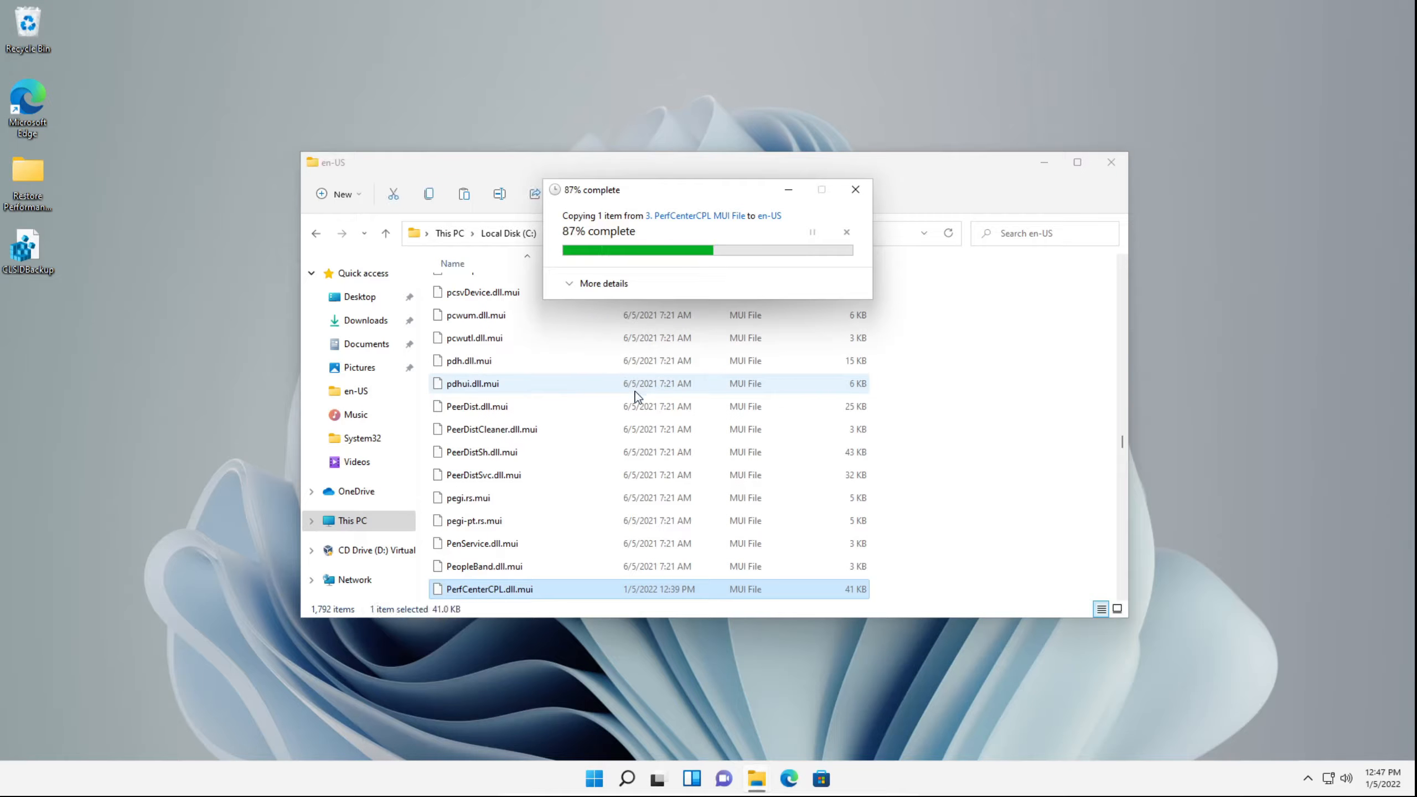
{"action": "left_click", "coordinate": [974, 357]}
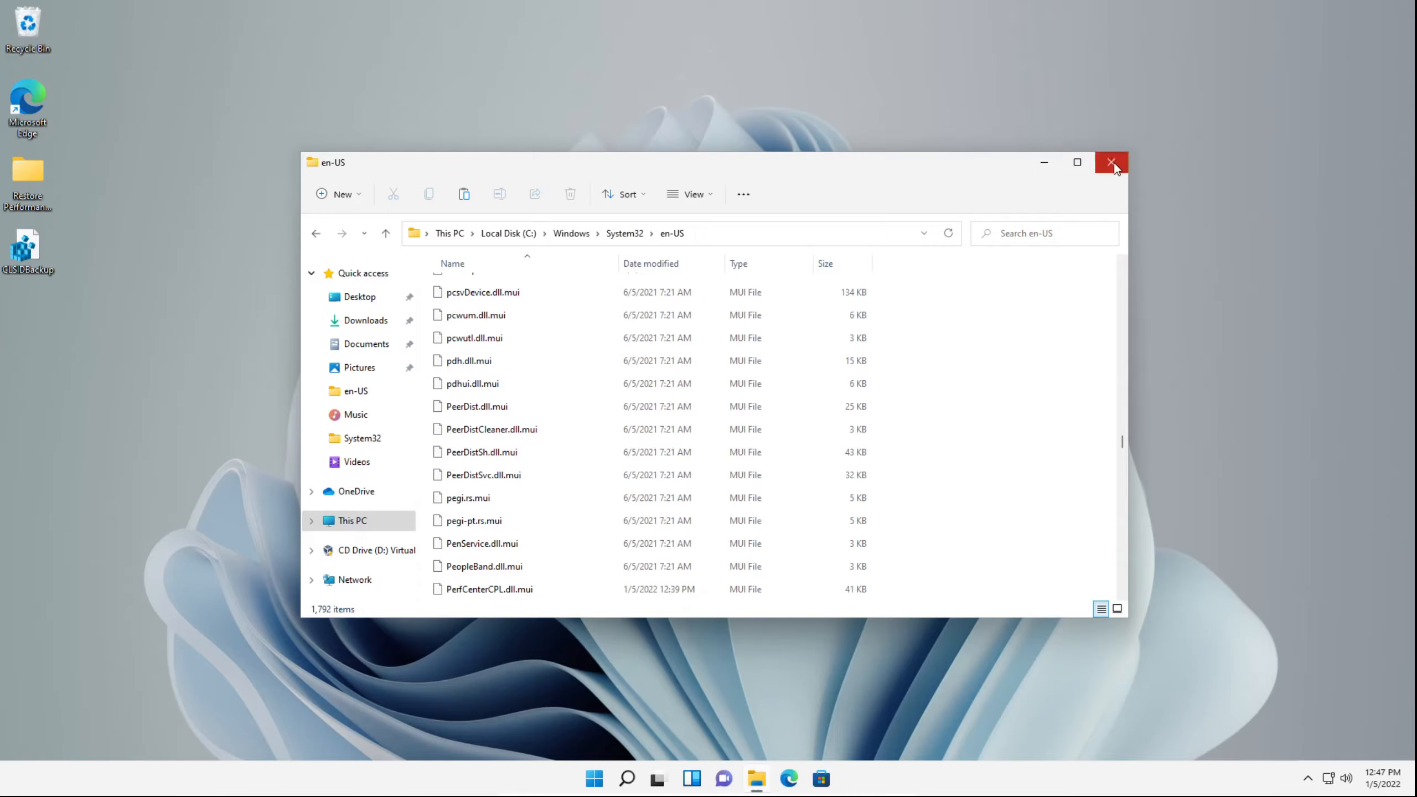
Step: Close the en-US folder window and open Control Panel by searching for "control"
{"action": "key", "text": "super"}
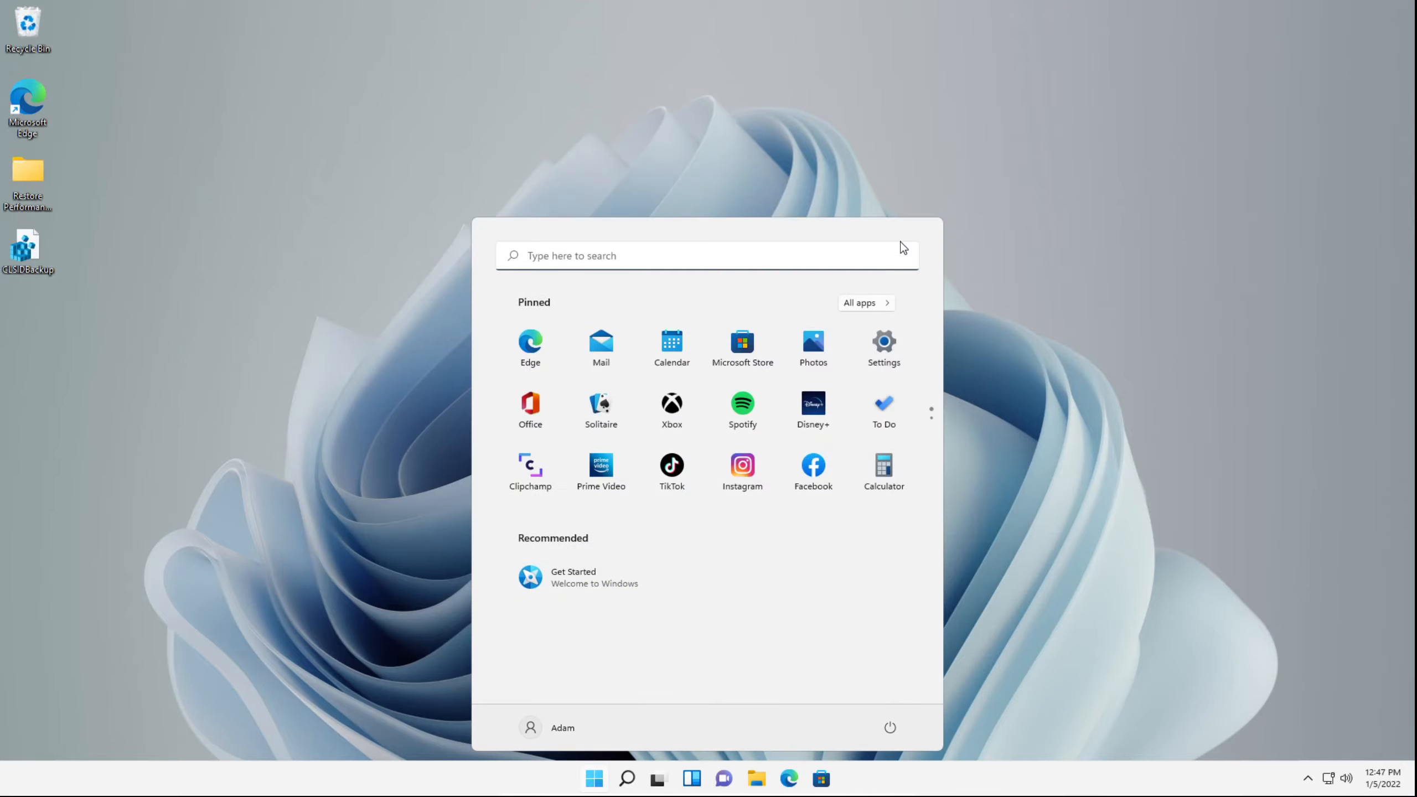
{"action": "type", "text": "control"}
{"action": "key", "text": "Return"}
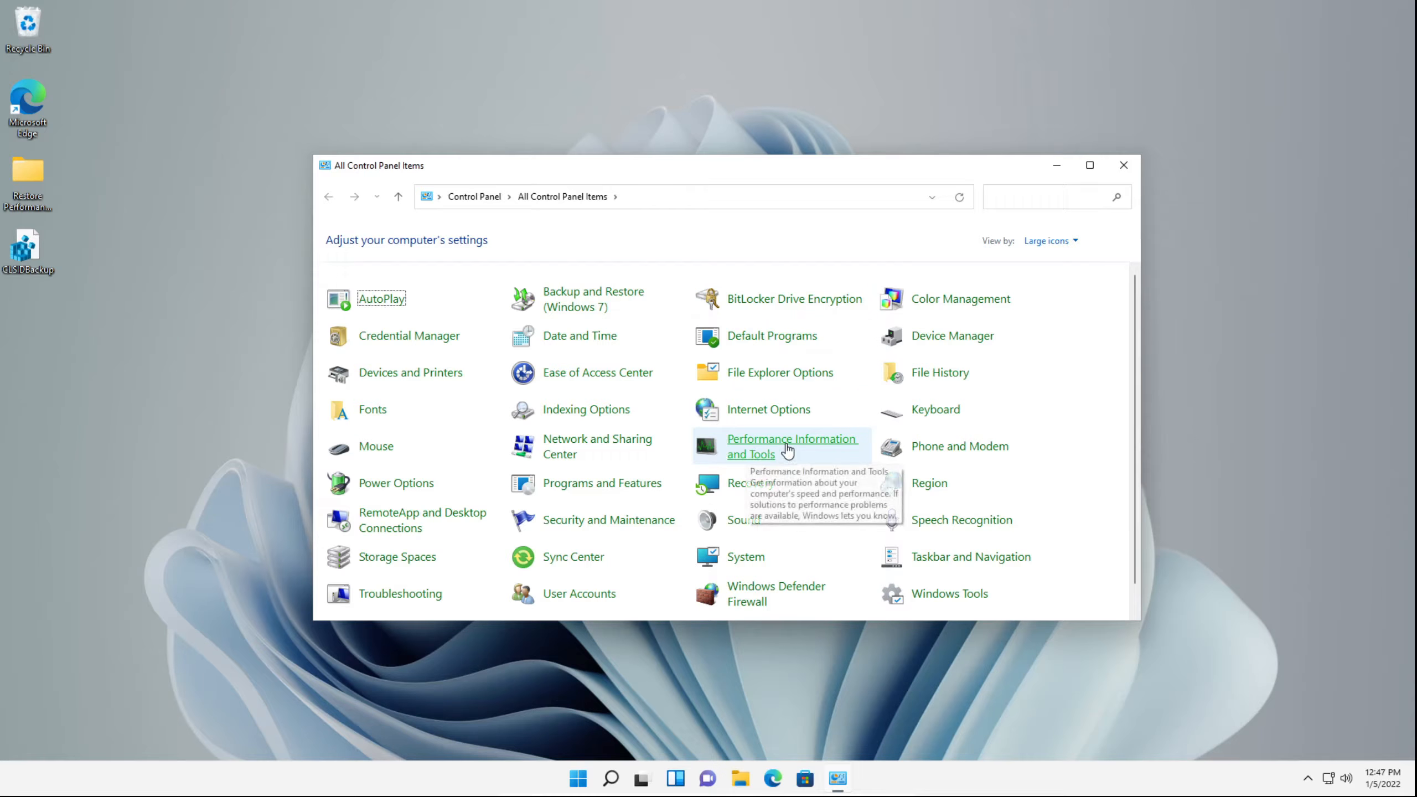
Step: Switch the Control Panel view to Category and return it to Large icons
{"action": "left_click", "coordinate": [1057, 240]}
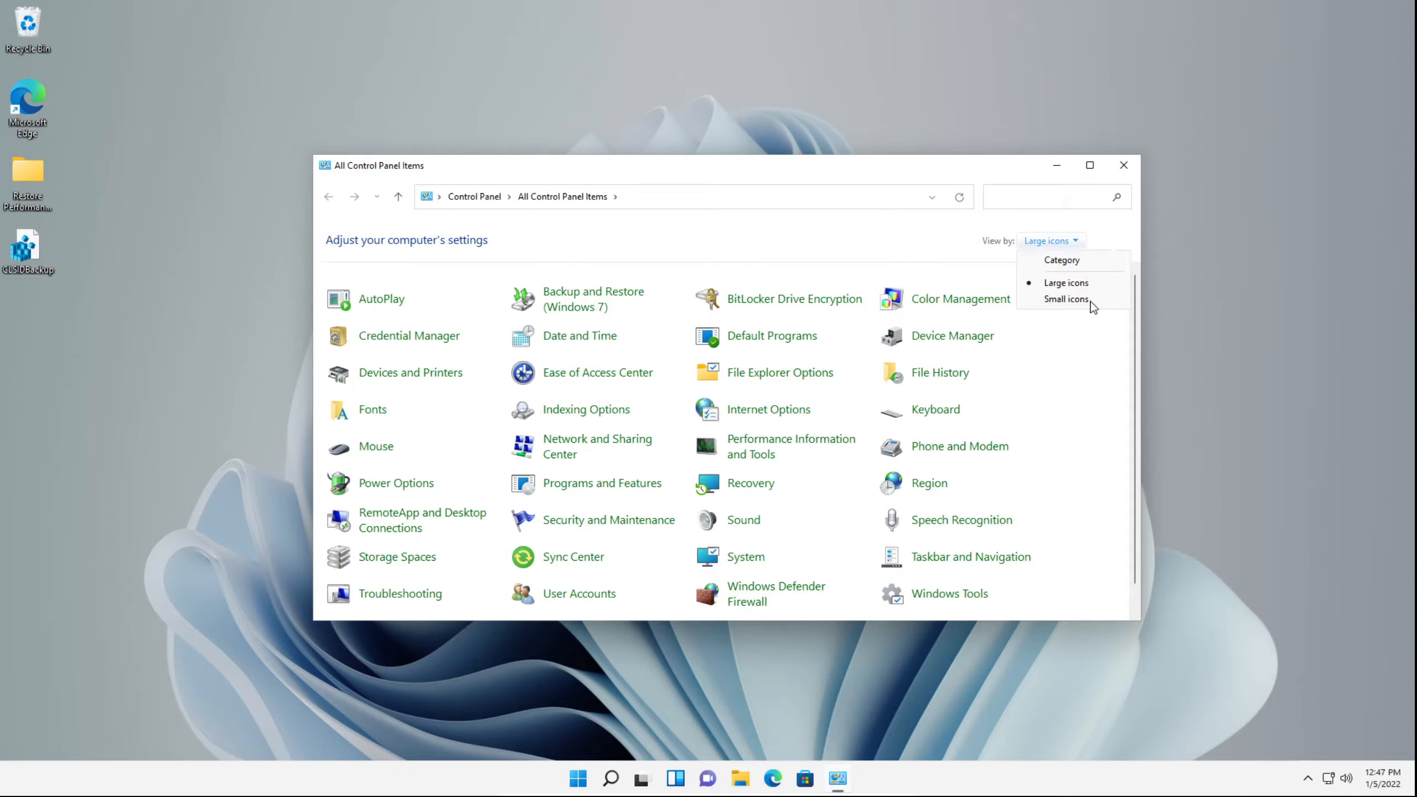
{"action": "left_click", "coordinate": [1087, 261]}
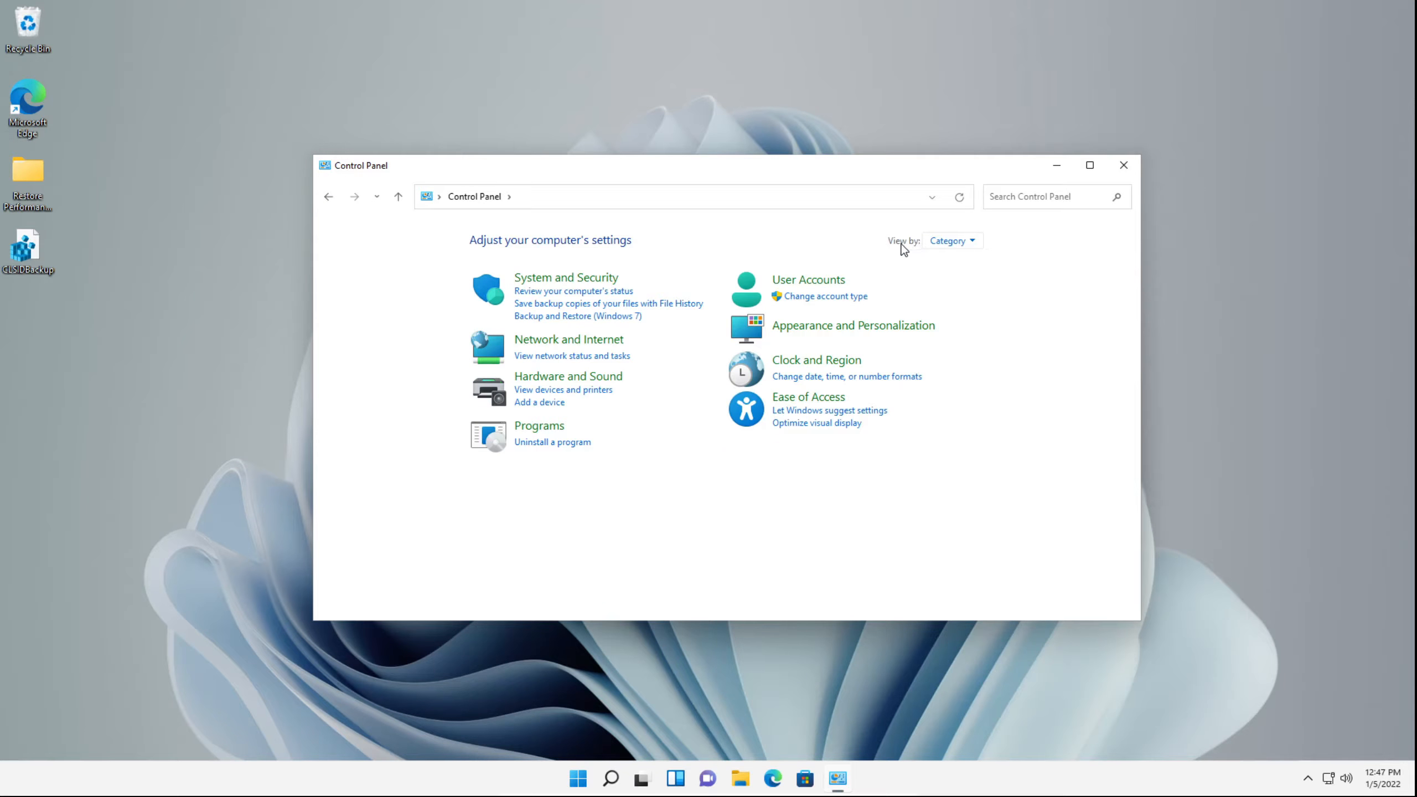
{"action": "left_click", "coordinate": [948, 244]}
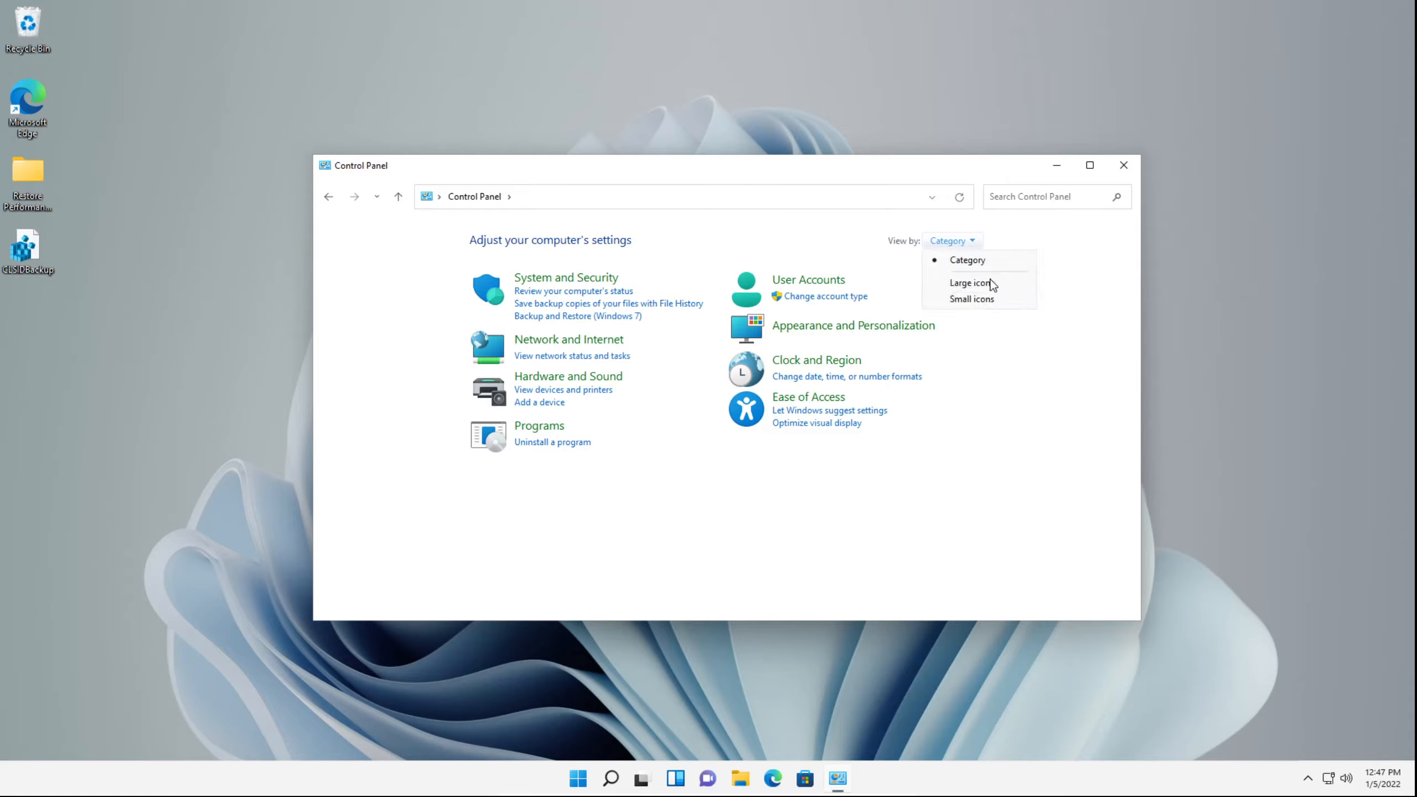
{"action": "left_click", "coordinate": [971, 282]}
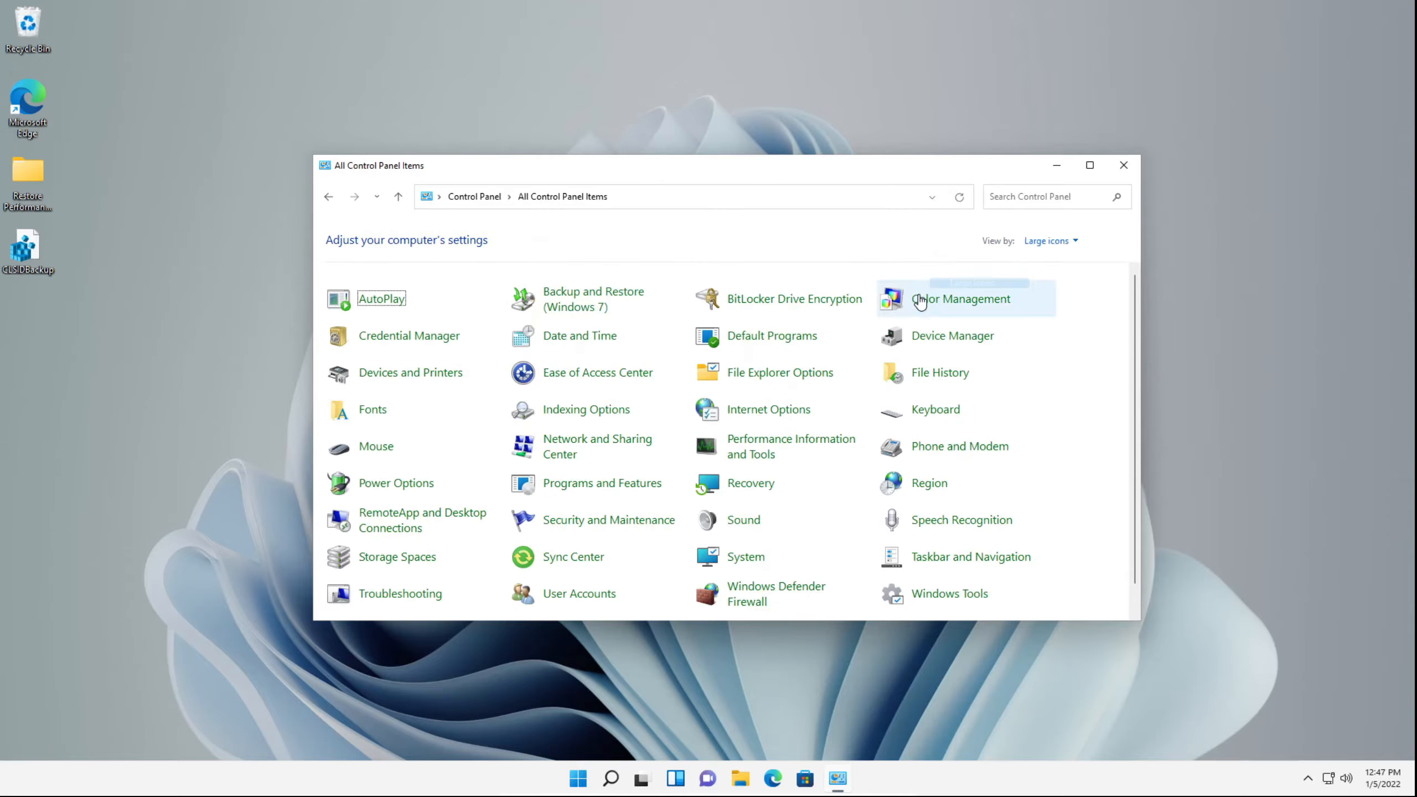
Step: Open Performance Information and Tools to review the Windows Experience Index scores, and close the window
{"action": "left_click", "coordinate": [757, 457]}
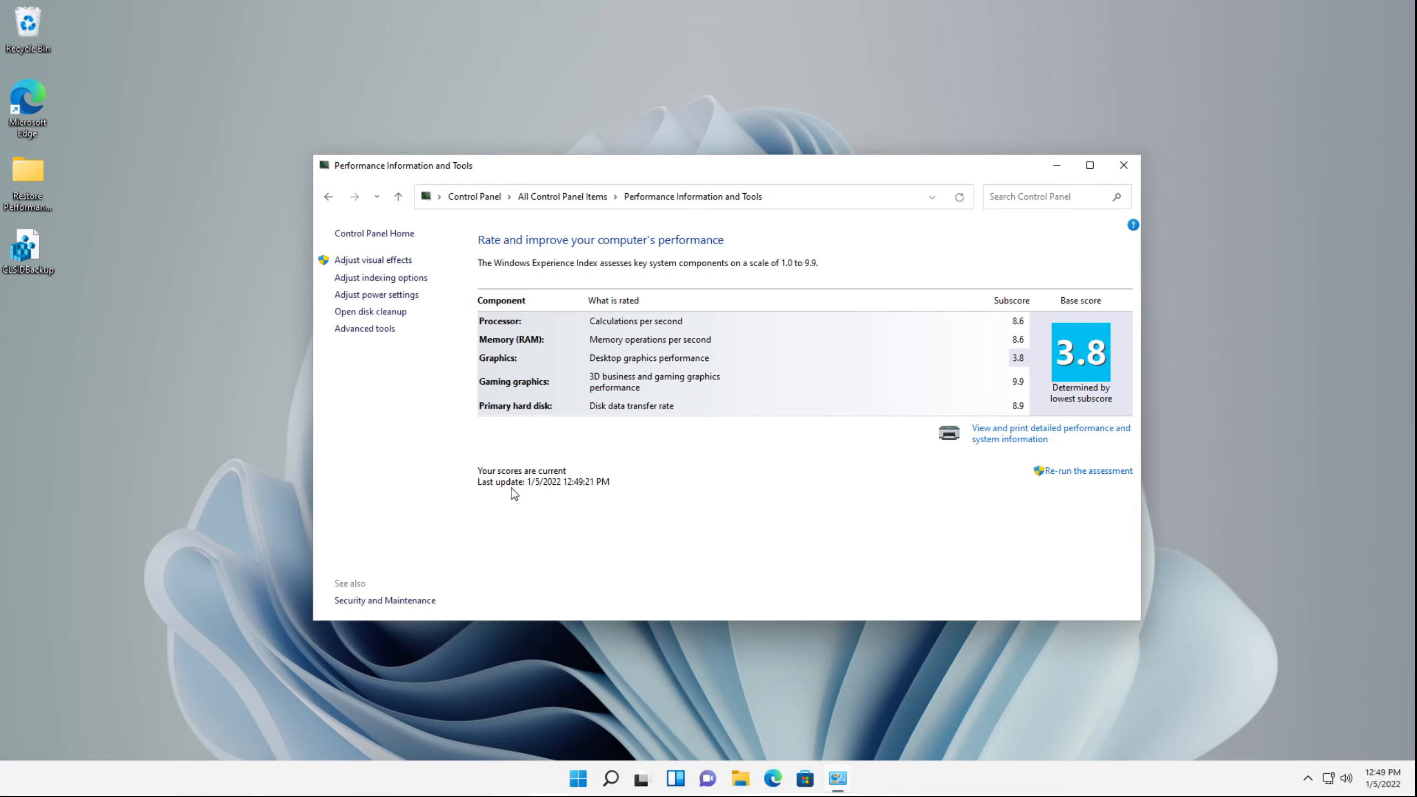
{"action": "left_click", "coordinate": [1123, 167]}
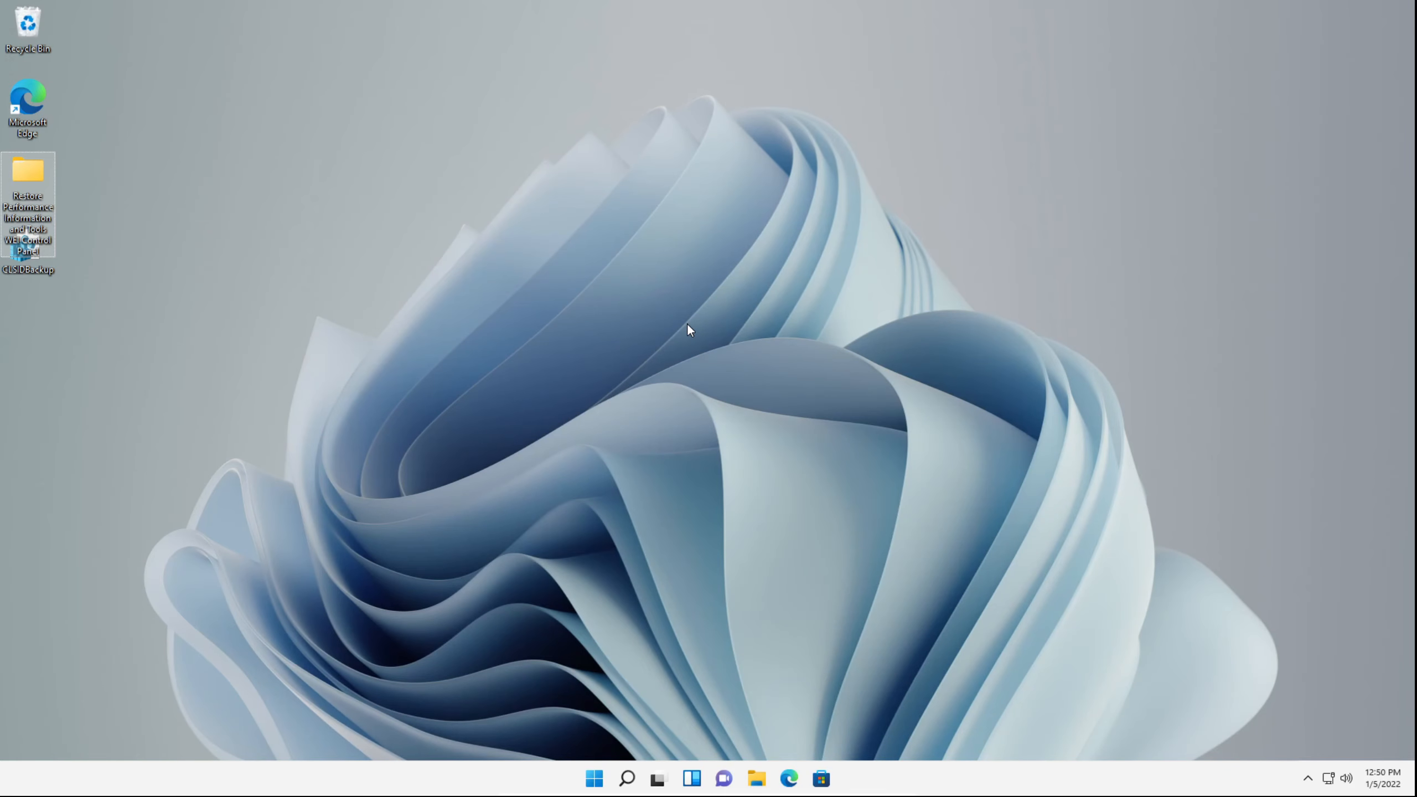